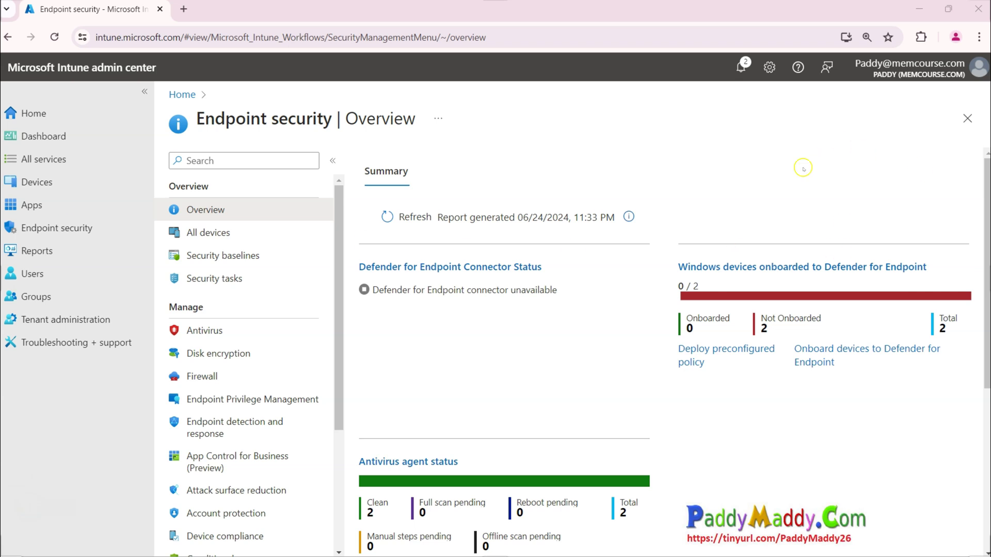
# Step: Go from Home to Endpoint security > Attack surface reduction and start a new policy
pyautogui.click(71, 111)
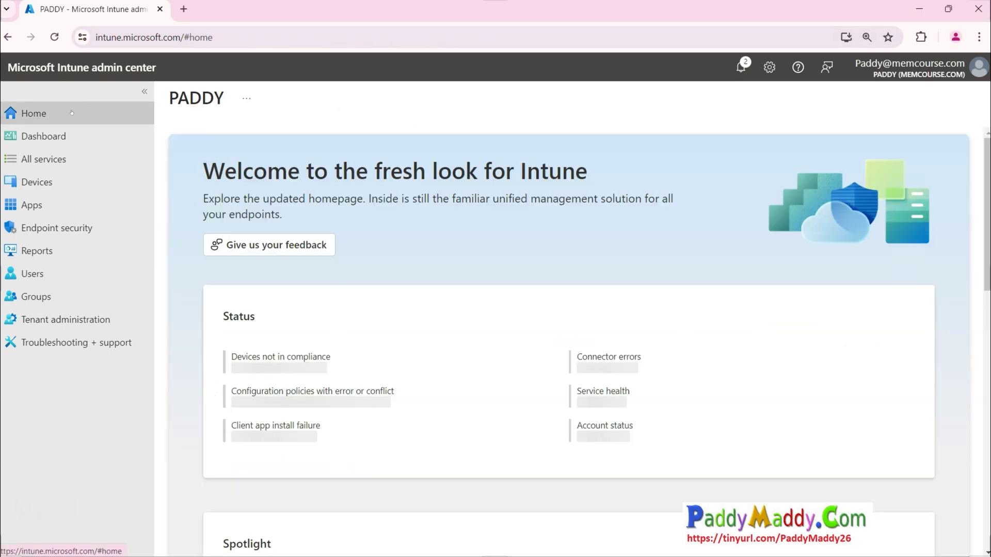
pyautogui.click(61, 234)
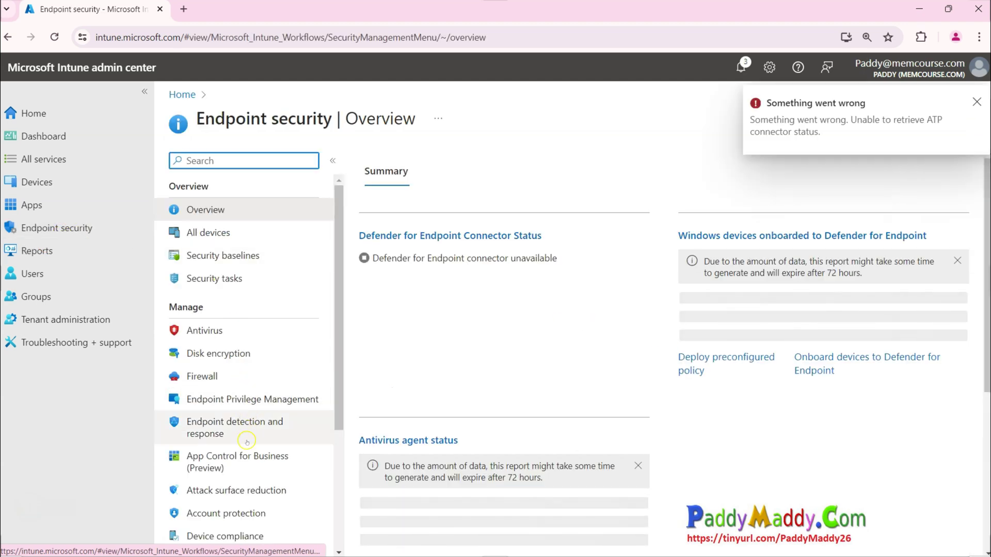
pyautogui.click(217, 493)
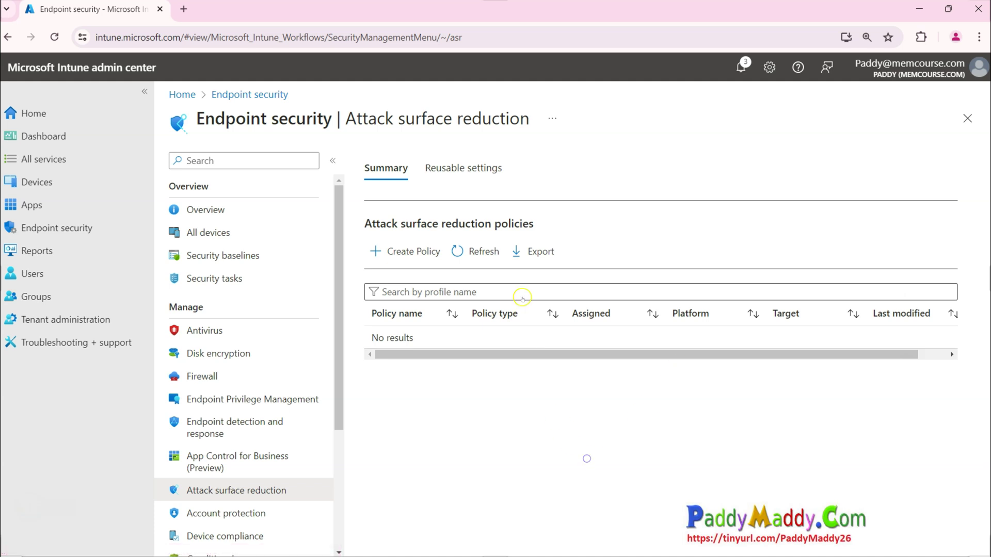
pyautogui.click(413, 254)
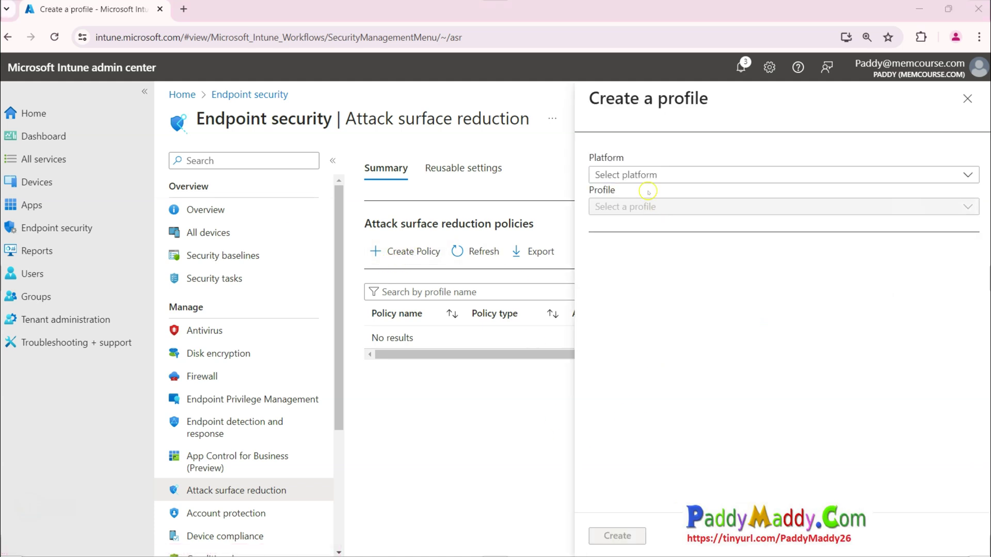
# Step: Set the platform to Windows 10, Windows 11, and Windows Server
pyautogui.click(635, 175)
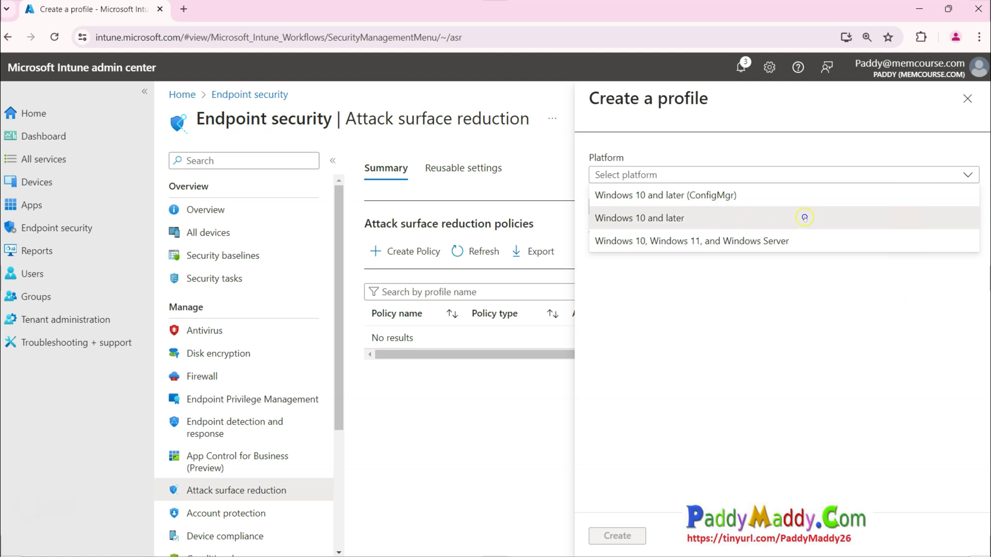
pyautogui.moveTo(806, 218); pyautogui.dragTo(801, 246)
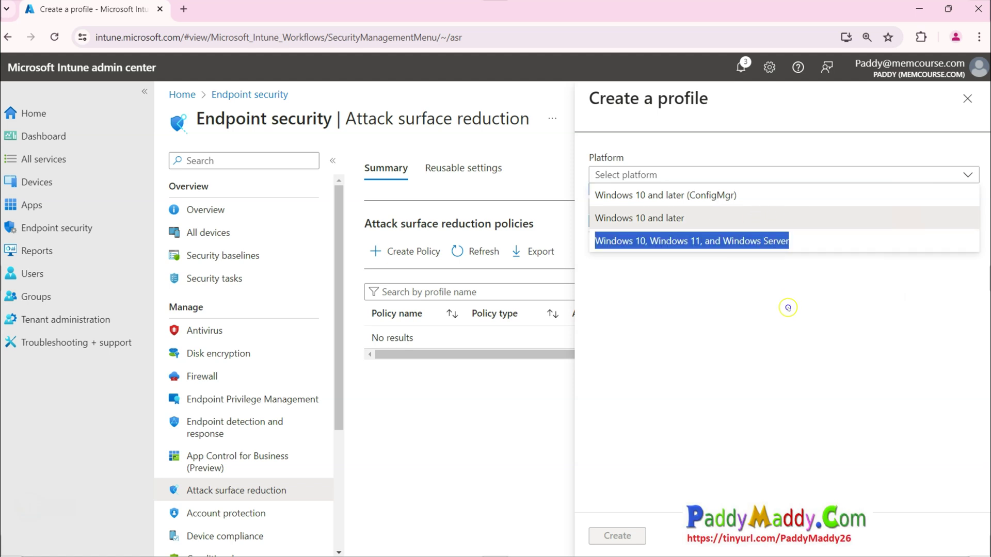
pyautogui.moveTo(790, 313); pyautogui.dragTo(755, 368)
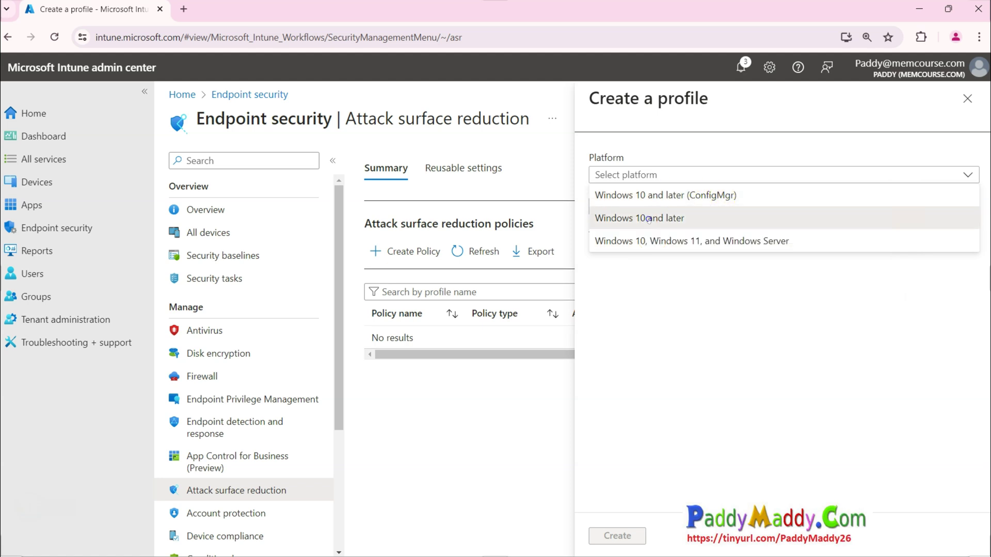
pyautogui.click(671, 241)
pyautogui.click(756, 175)
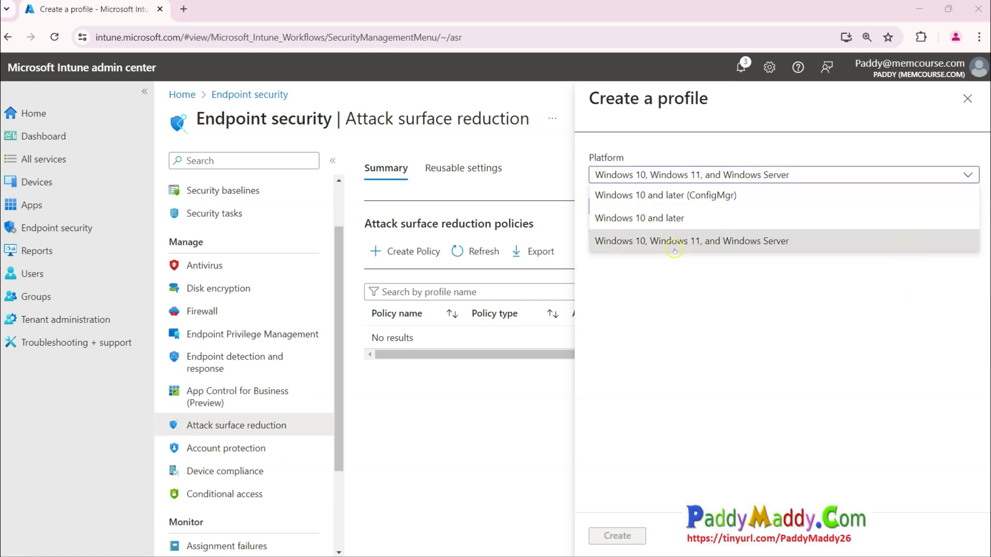
pyautogui.click(760, 239)
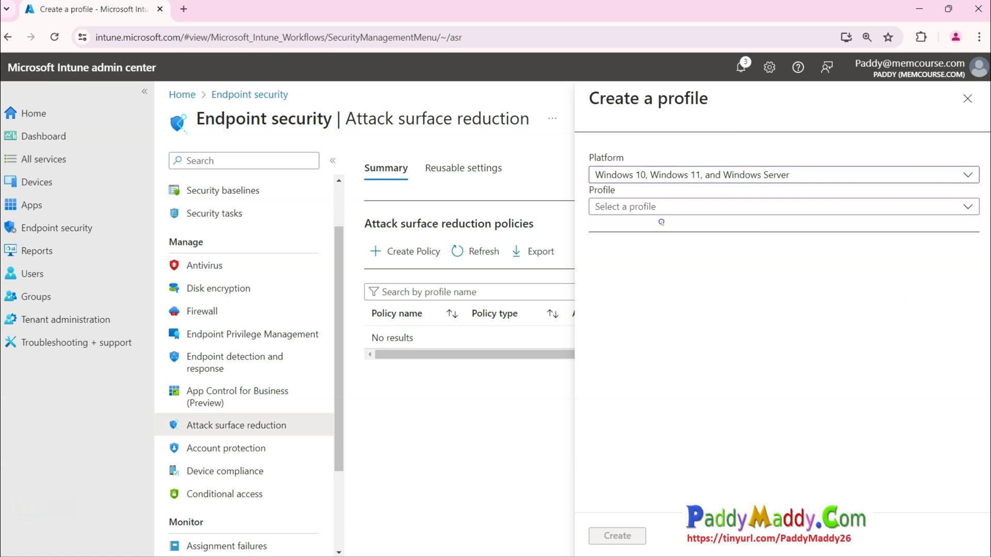
# Step: Choose the Device Control profile type and create the profile
pyautogui.click(643, 207)
pyautogui.click(640, 250)
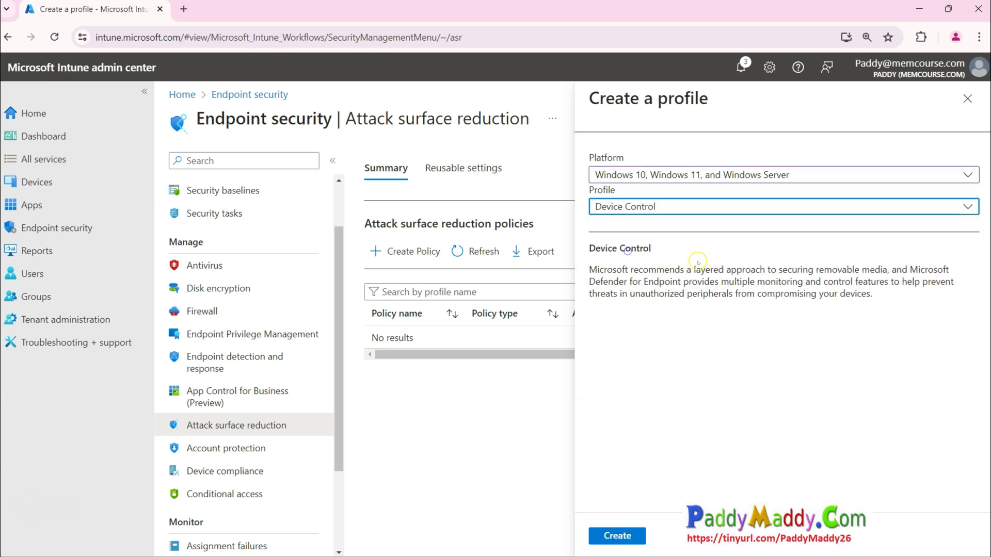
pyautogui.click(672, 176)
pyautogui.click(641, 252)
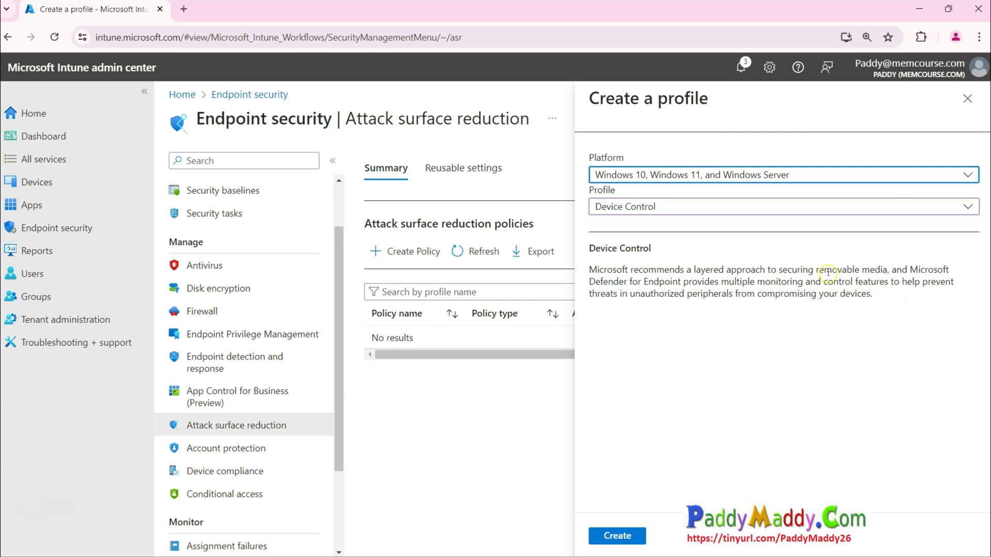
pyautogui.moveTo(817, 271); pyautogui.dragTo(889, 268)
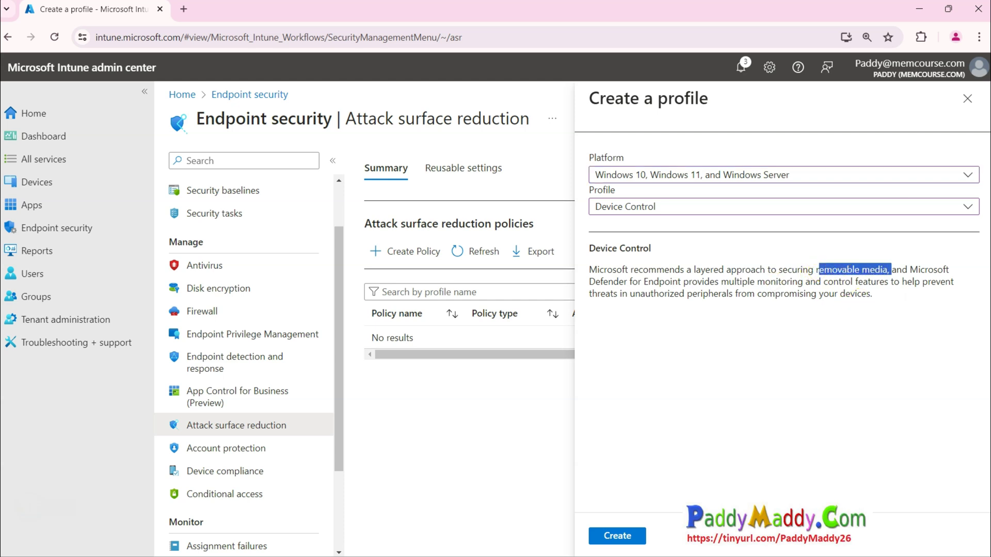
pyautogui.click(719, 304)
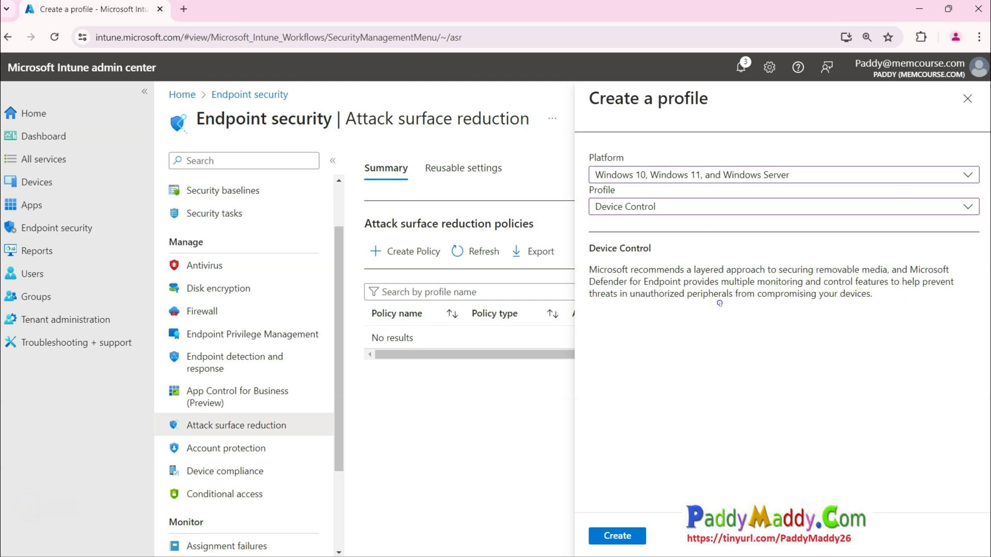
pyautogui.click(625, 538)
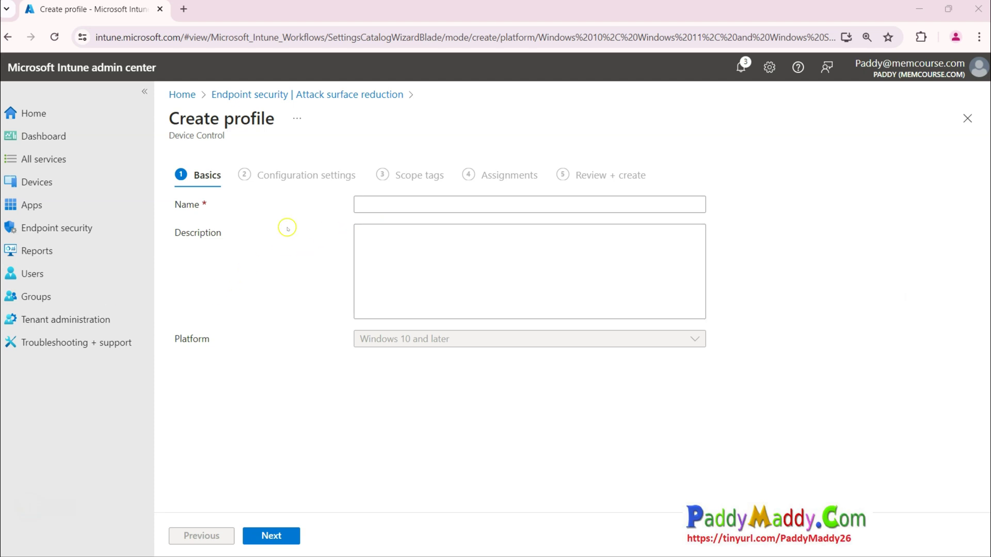
# Step: Enter 'Test - USB Device Control - Block All USB Drives' as the name and continue
pyautogui.click(408, 199)
pyautogui.write('Test - USB Device Control - Block All USB Drives')
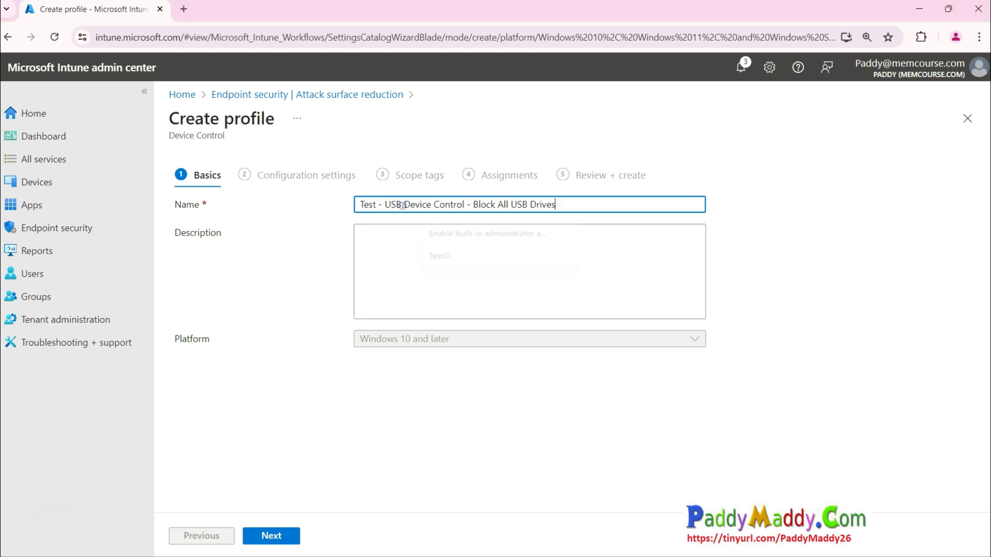
pyautogui.click(467, 275)
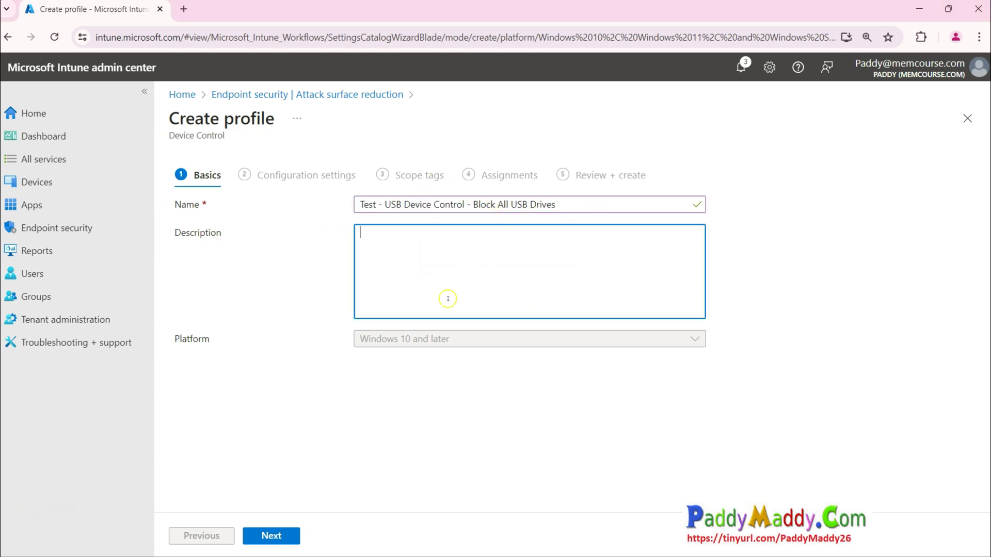
pyautogui.click(273, 537)
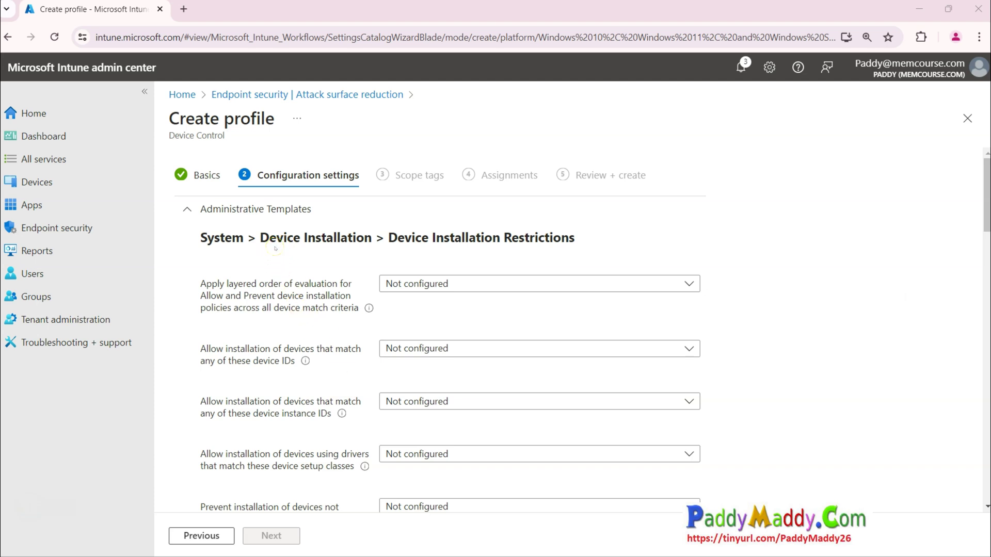
# Step: Review the Device Installation section of the configuration settings and scroll down the list
pyautogui.moveTo(270, 238); pyautogui.dragTo(369, 239)
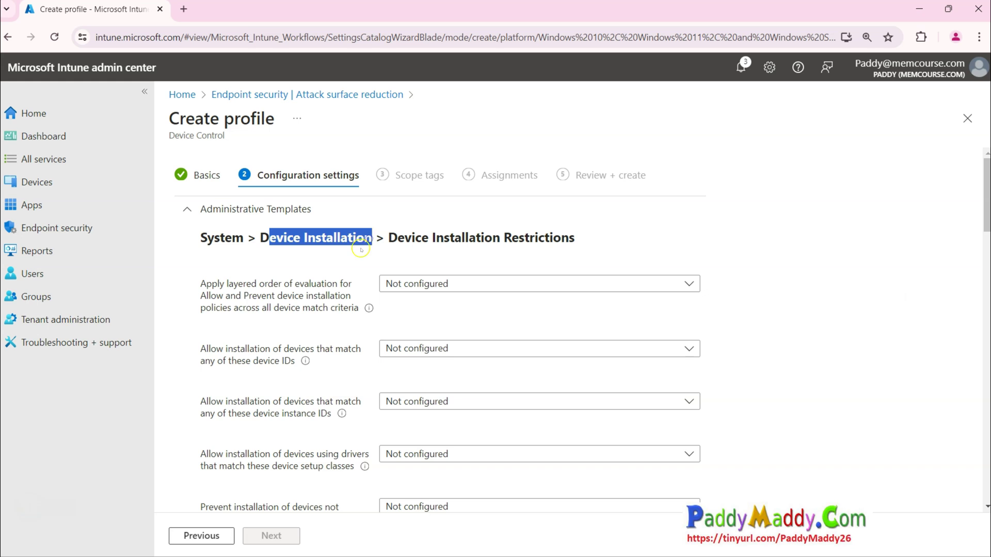
pyautogui.click(322, 270)
pyautogui.moveTo(276, 239); pyautogui.dragTo(364, 243)
pyautogui.moveTo(279, 370); pyautogui.dragTo(325, 471)
pyautogui.scroll(-6, 280, 439)
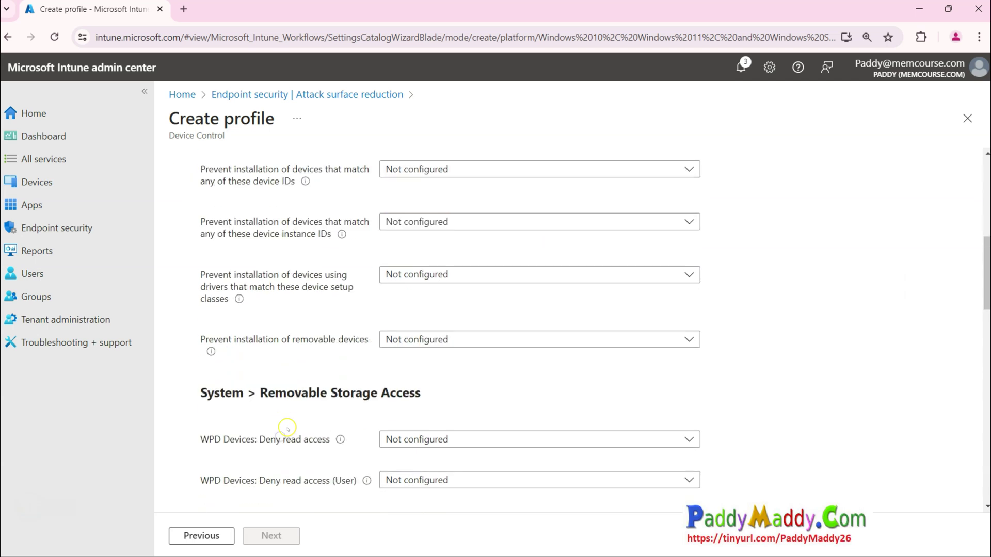
pyautogui.scroll(-1, 298, 401)
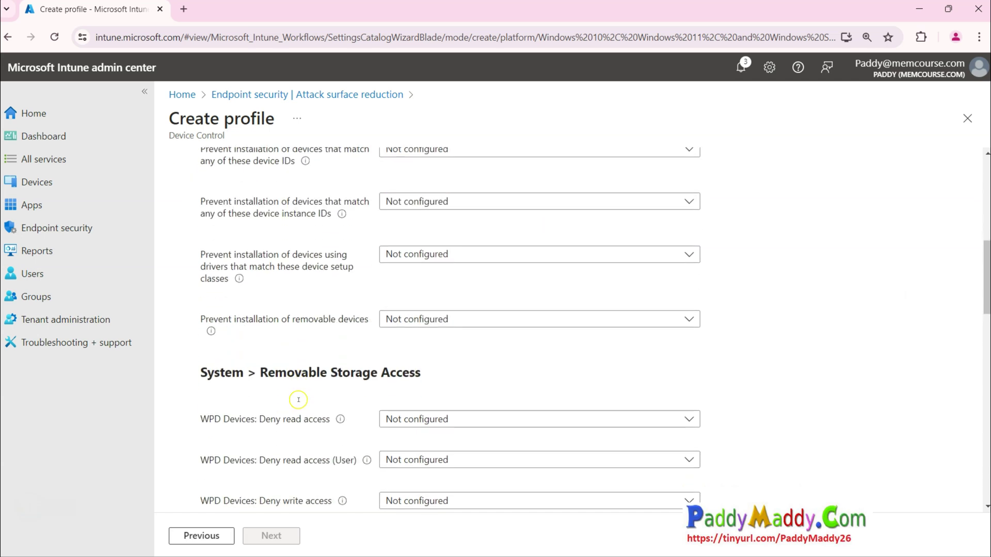
pyautogui.scroll(-4, 298, 401)
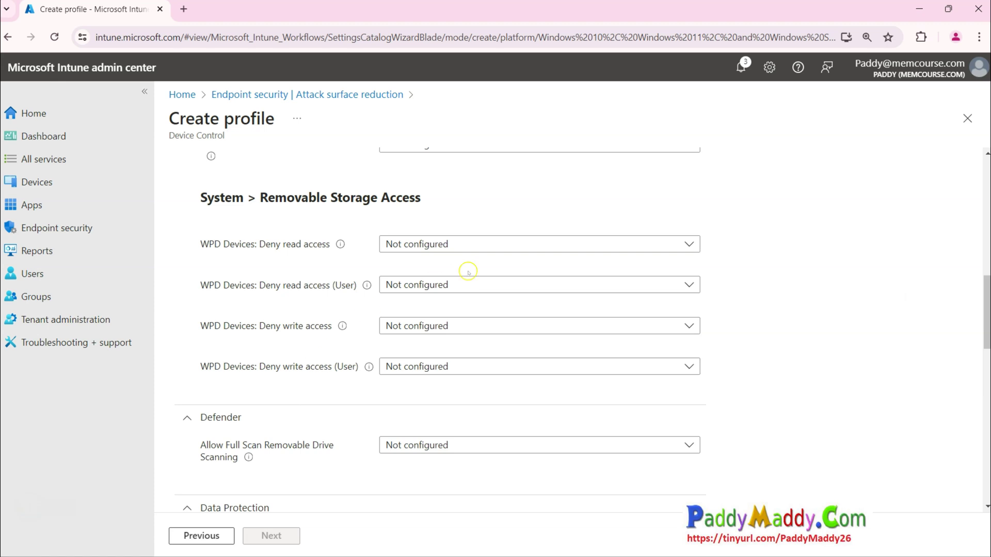
# Step: Inspect the WPD read access, removable drive scanning and USB connection options, leaving them Not configured
pyautogui.click(465, 245)
pyautogui.click(290, 344)
pyautogui.scroll(-6, 293, 351)
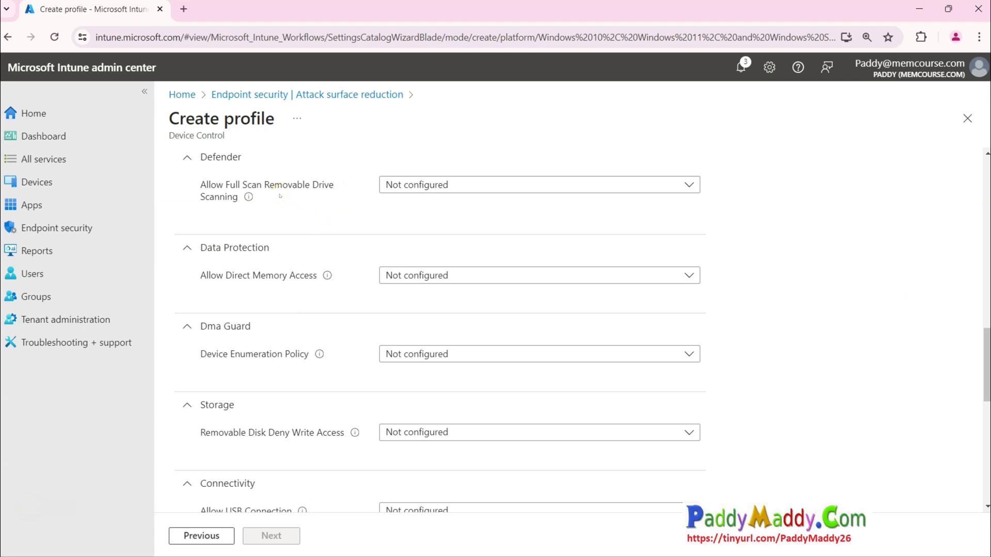
pyautogui.click(419, 183)
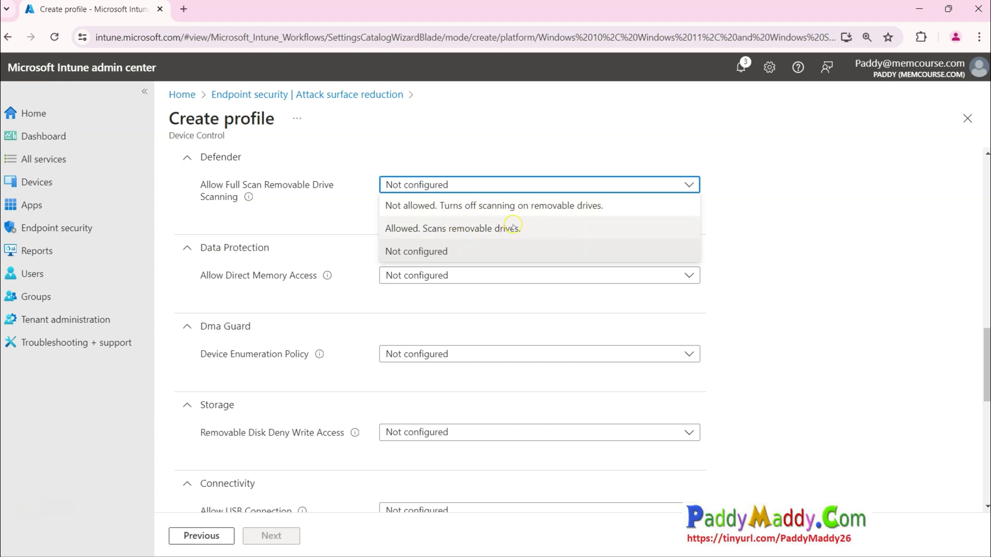
pyautogui.click(333, 220)
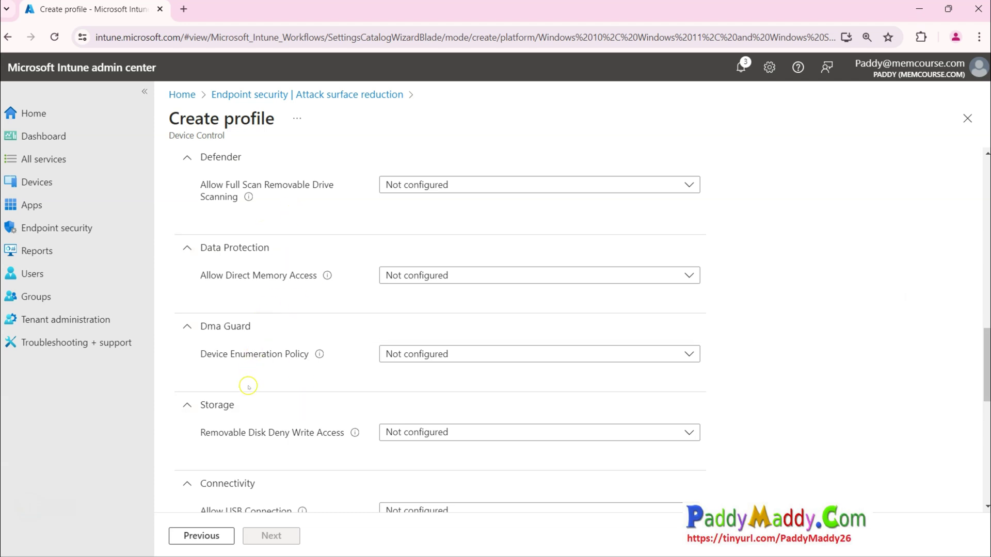
pyautogui.scroll(-5, 246, 386)
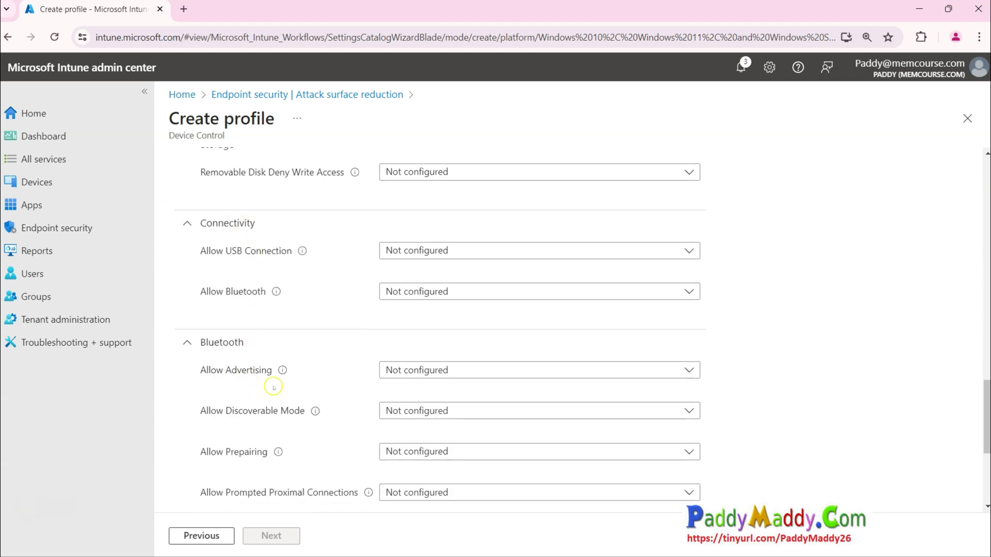
pyautogui.click(462, 253)
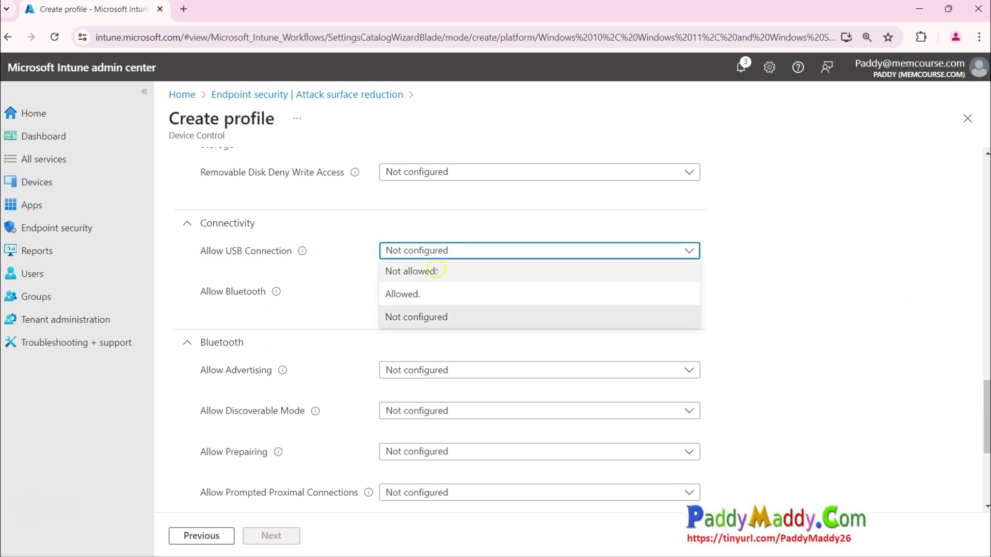
pyautogui.click(259, 290)
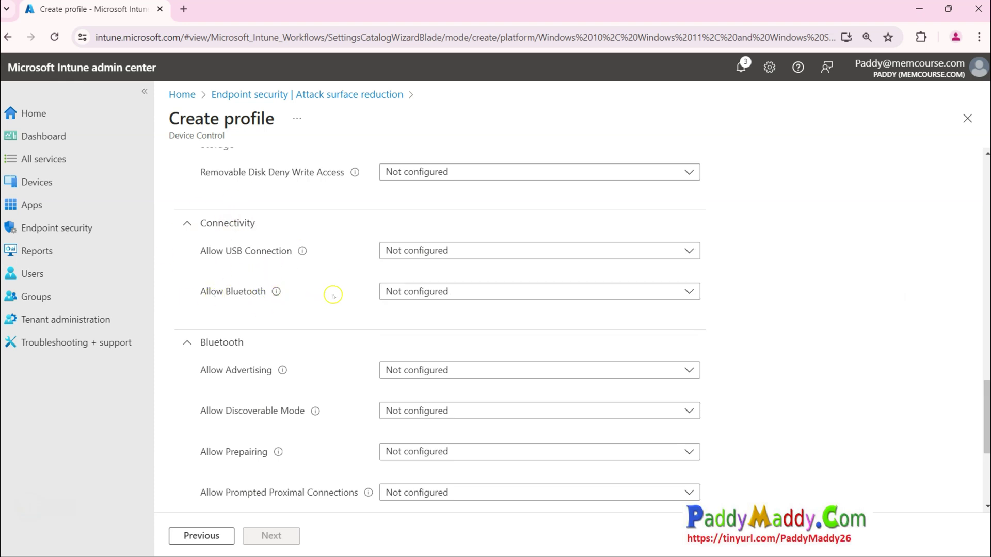
pyautogui.scroll(-1, 276, 405)
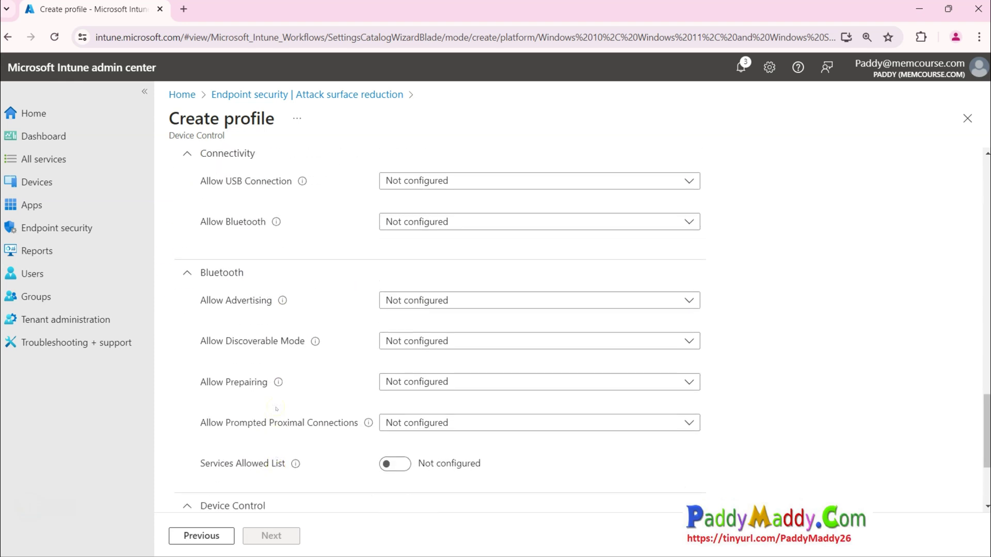
# Step: Choose reusable settings for the Device Control ID row's included IDs
pyautogui.scroll(1, 276, 361)
pyautogui.scroll(-7, 263, 384)
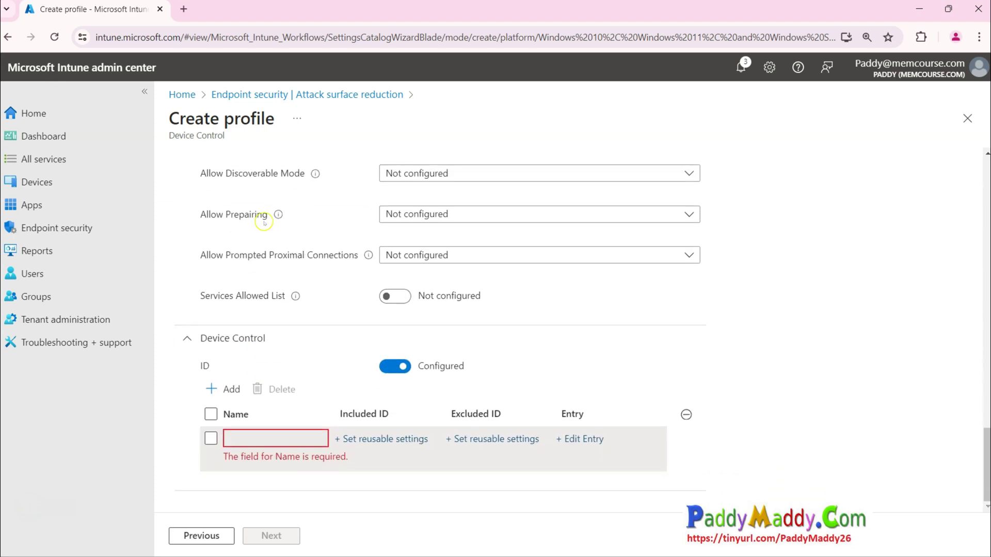
pyautogui.scroll(4, 258, 265)
pyautogui.scroll(-4, 254, 305)
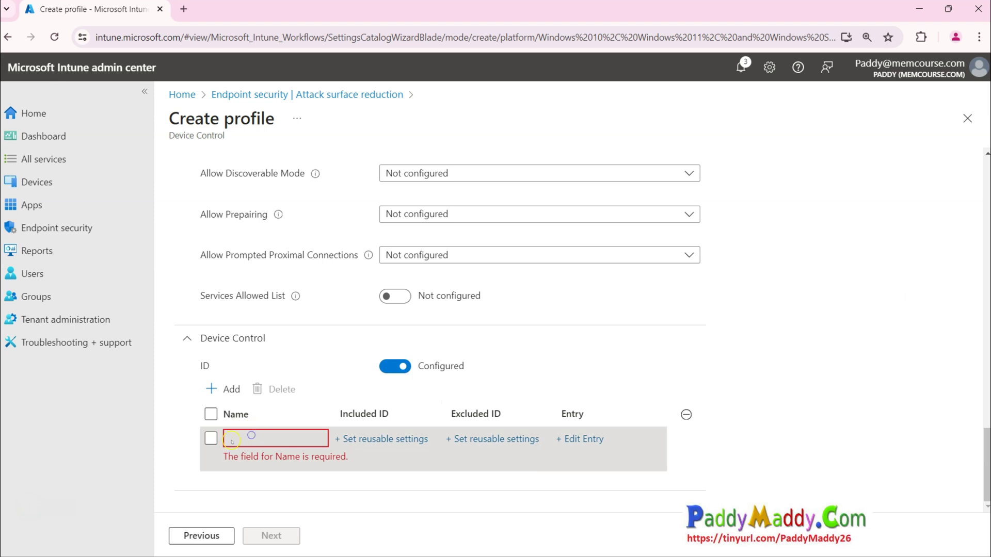
pyautogui.click(246, 465)
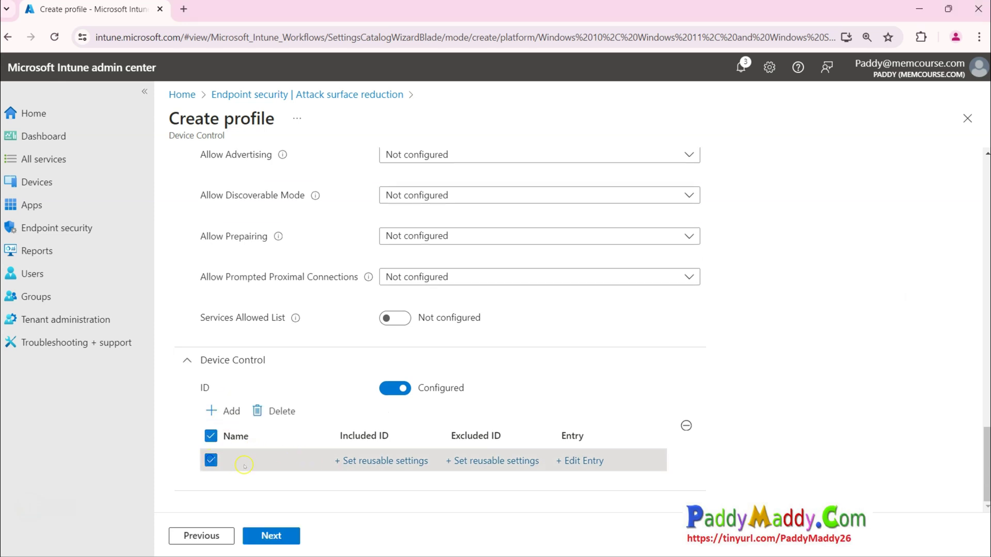
pyautogui.click(211, 460)
pyautogui.click(367, 460)
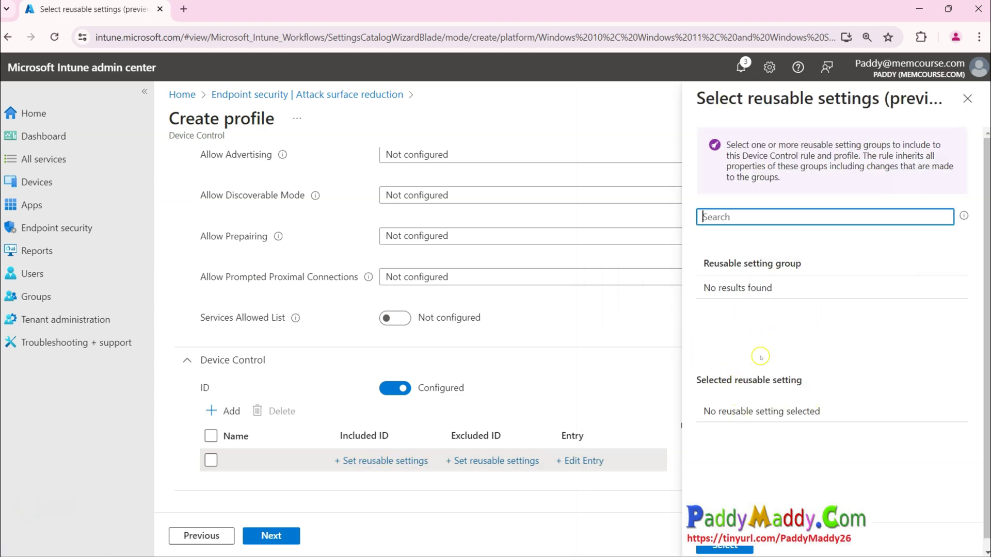
# Step: Open Endpoint security in a new tab and go to Attack surface reduction
pyautogui.middleClick(238, 95)
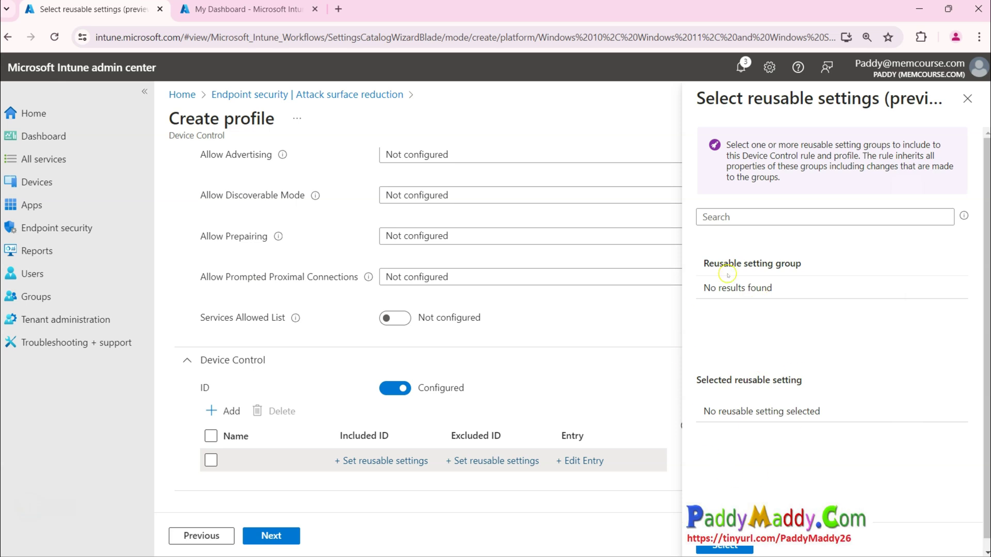
pyautogui.click(248, 9)
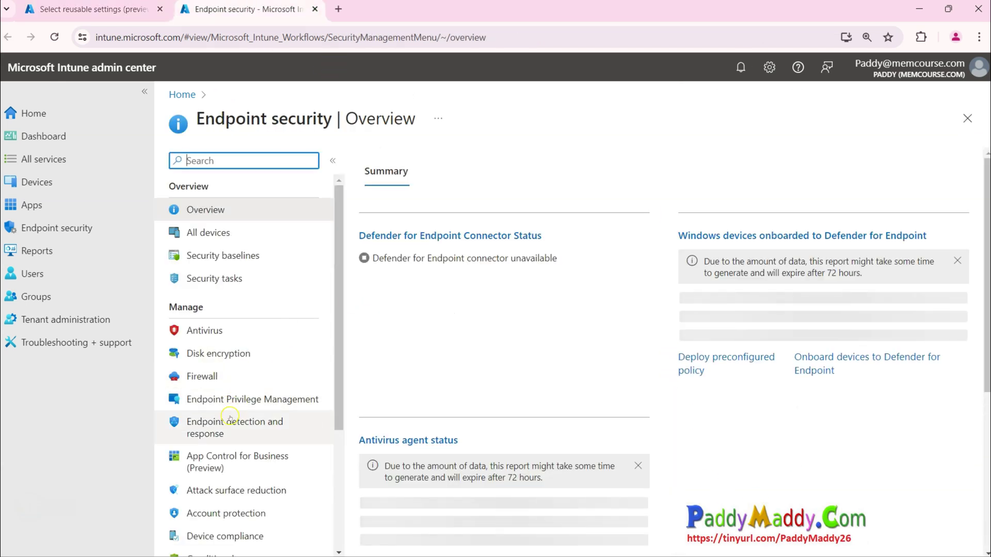
pyautogui.click(244, 521)
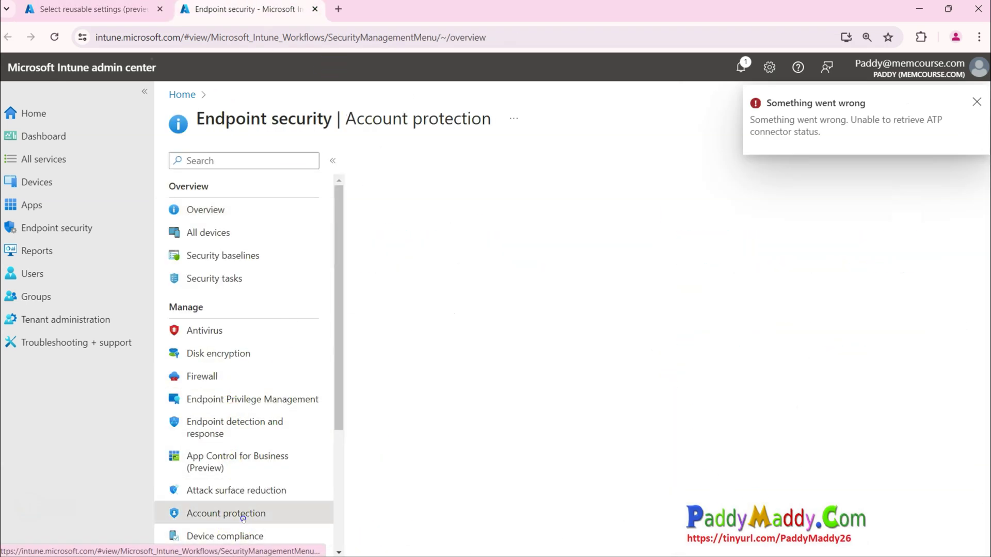
pyautogui.click(223, 490)
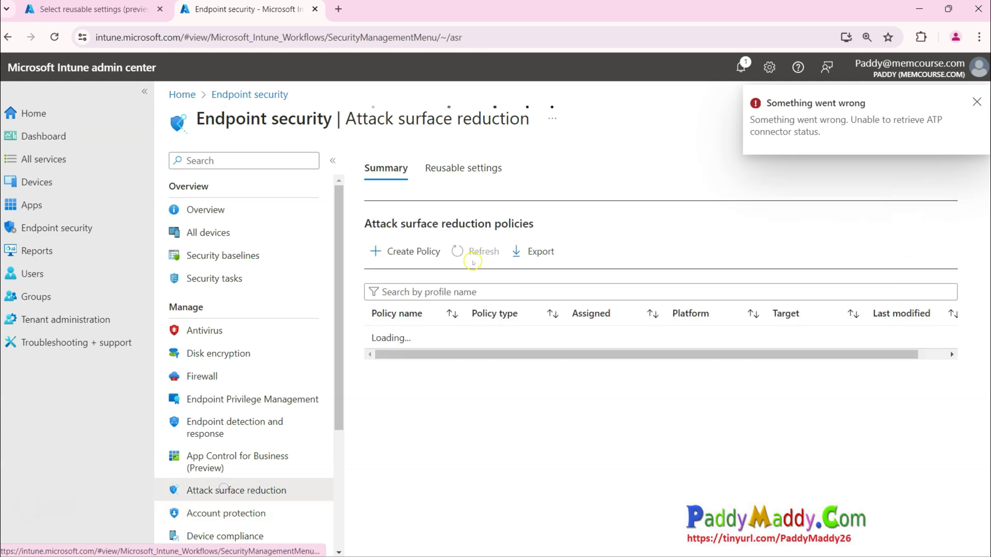
# Step: Create a new reusable settings group named 'USB for Scan disk'
pyautogui.click(464, 168)
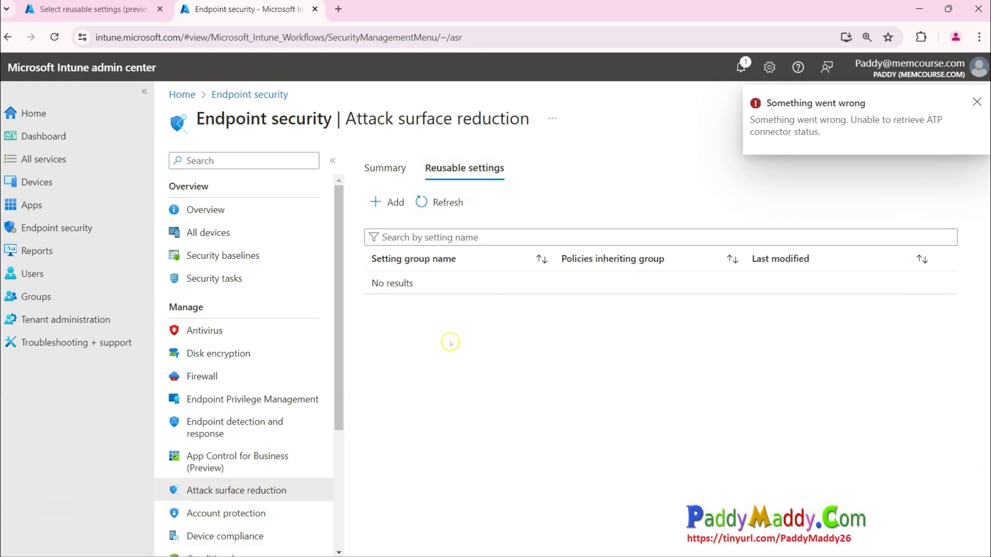
pyautogui.click(395, 203)
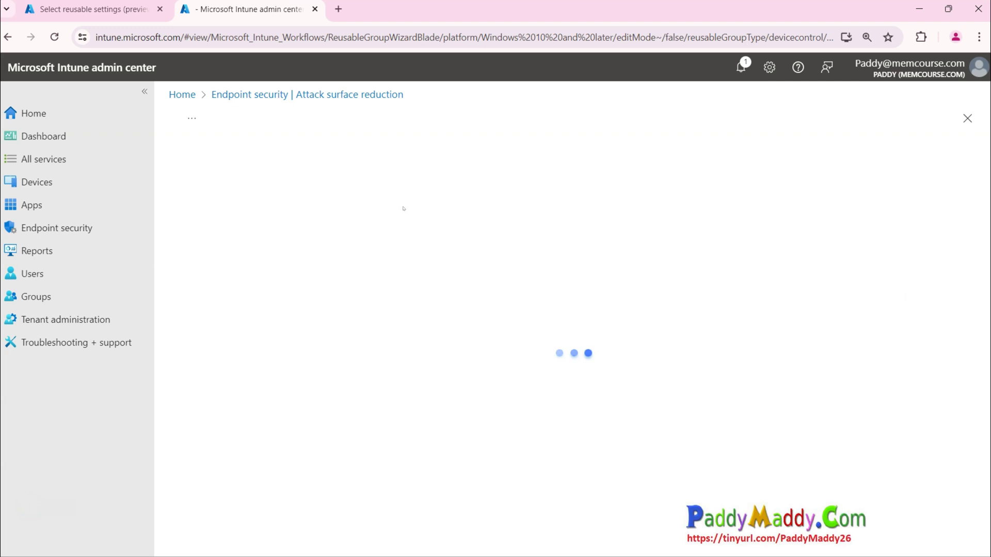
pyautogui.click(404, 206)
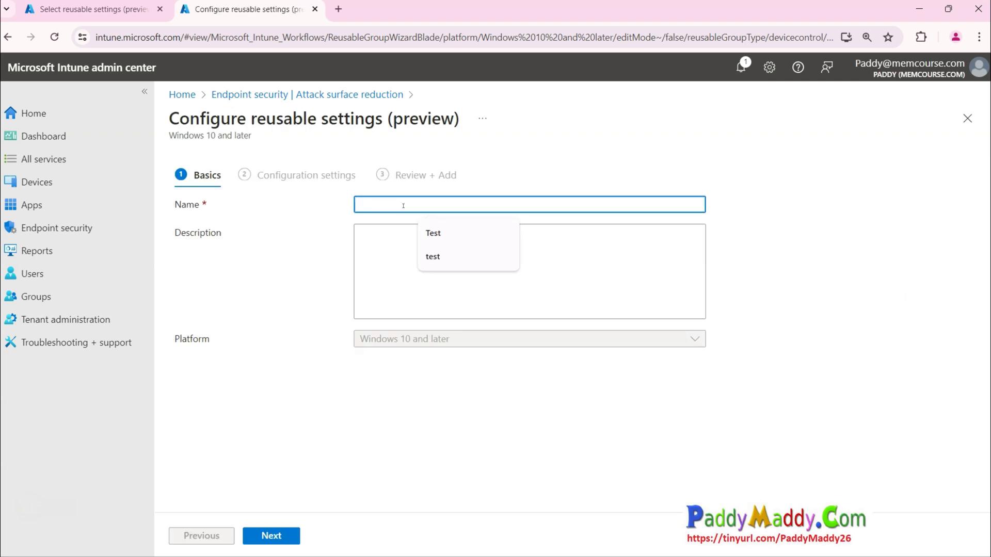
pyautogui.write('USB for ')
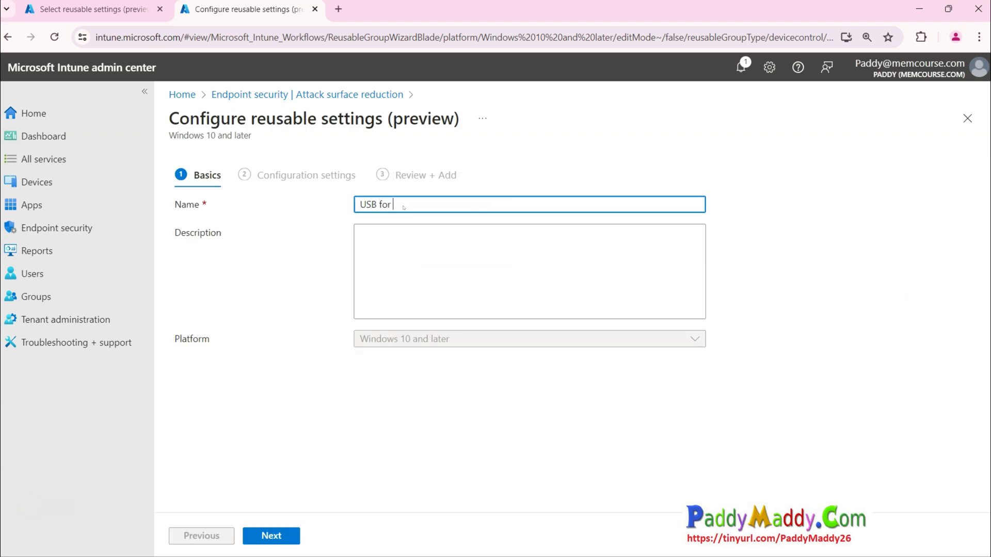
pyautogui.write('Scan disk')
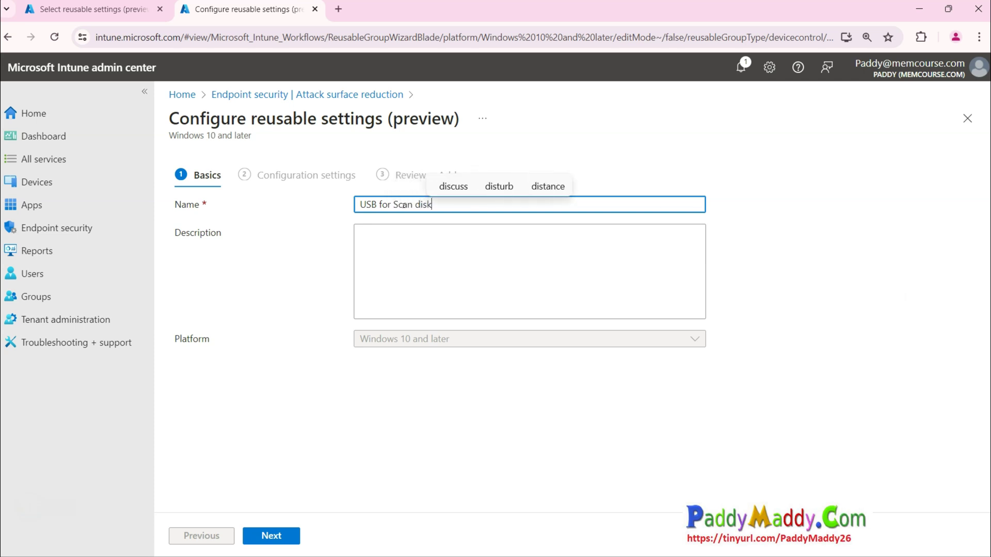
pyautogui.click(279, 533)
# Step: Add a Removable storage entry and review its DeviceId, FriendlyNameId and InstancePathId fields, leaving them blank
pyautogui.click(231, 306)
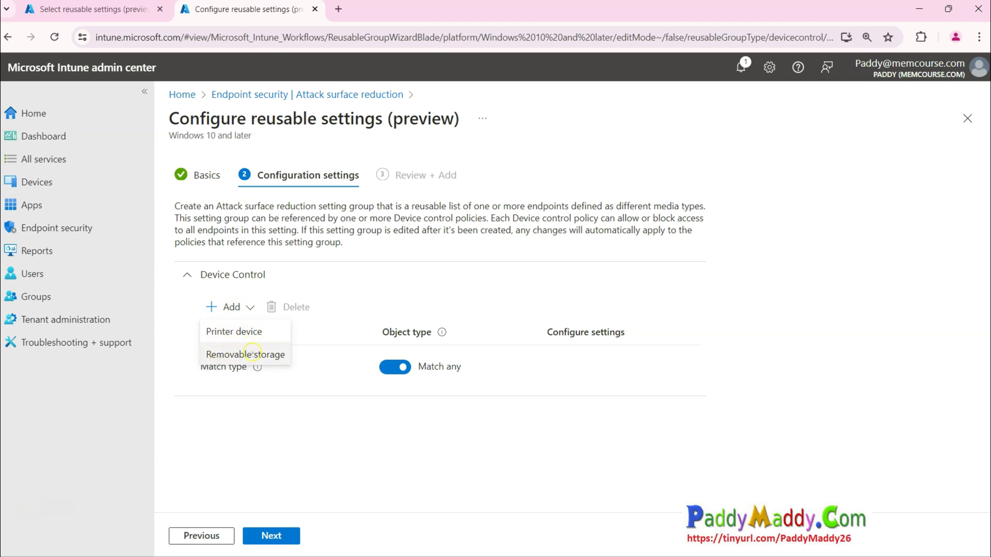
pyautogui.click(262, 356)
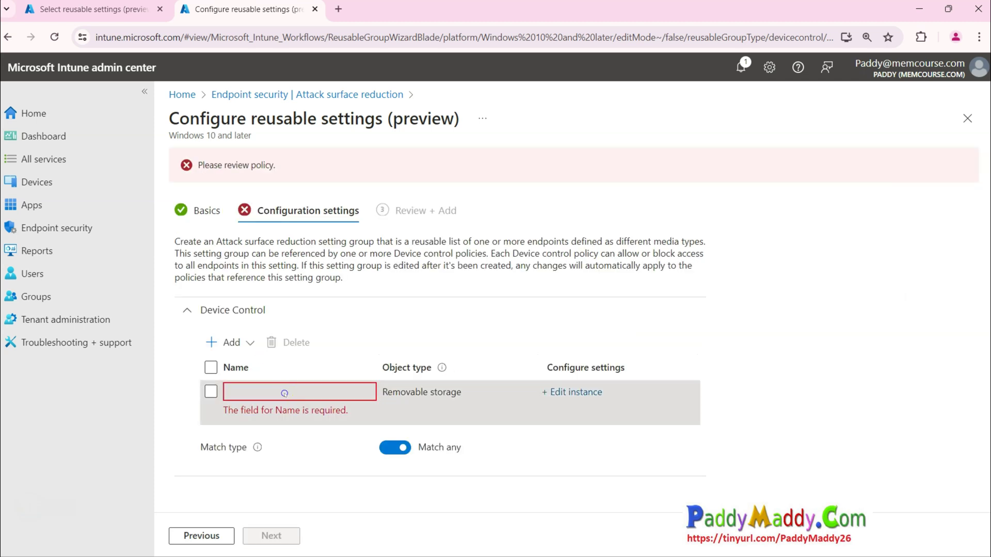
pyautogui.click(585, 392)
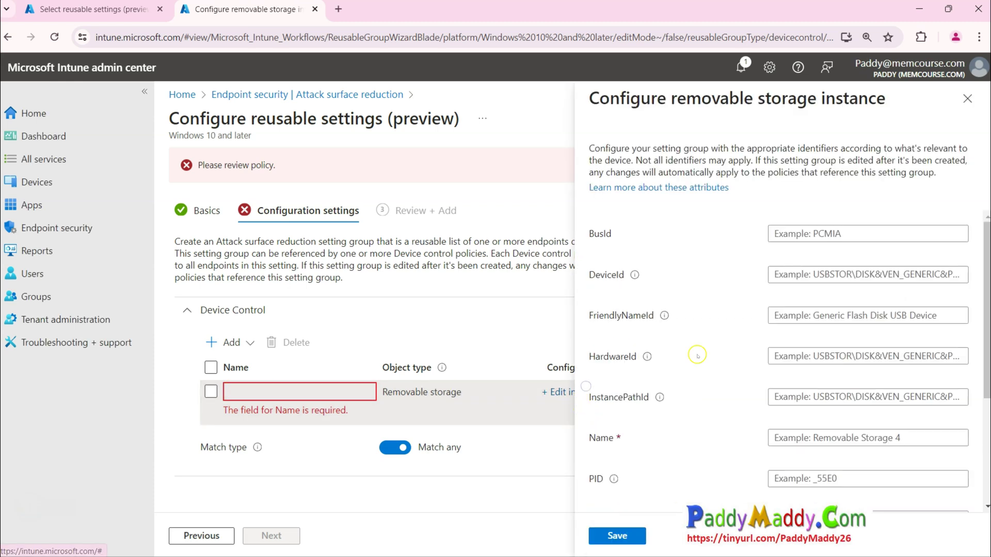
pyautogui.click(819, 277)
pyautogui.click(807, 360)
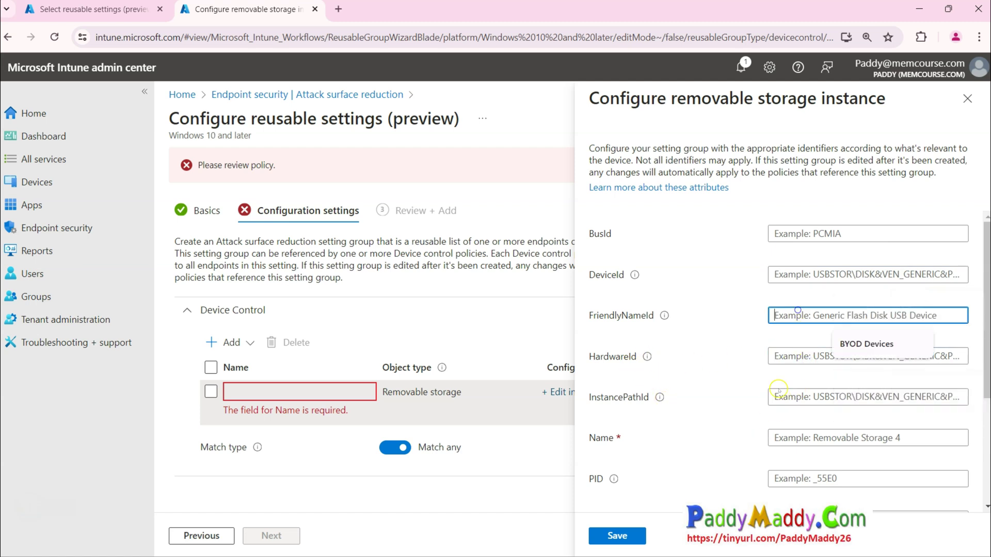
pyautogui.click(790, 403)
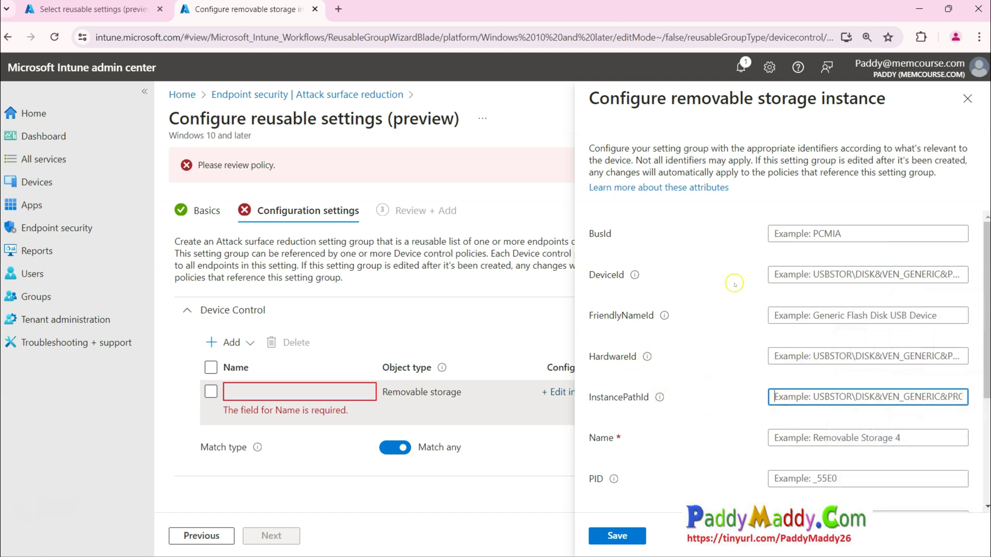
pyautogui.click(968, 98)
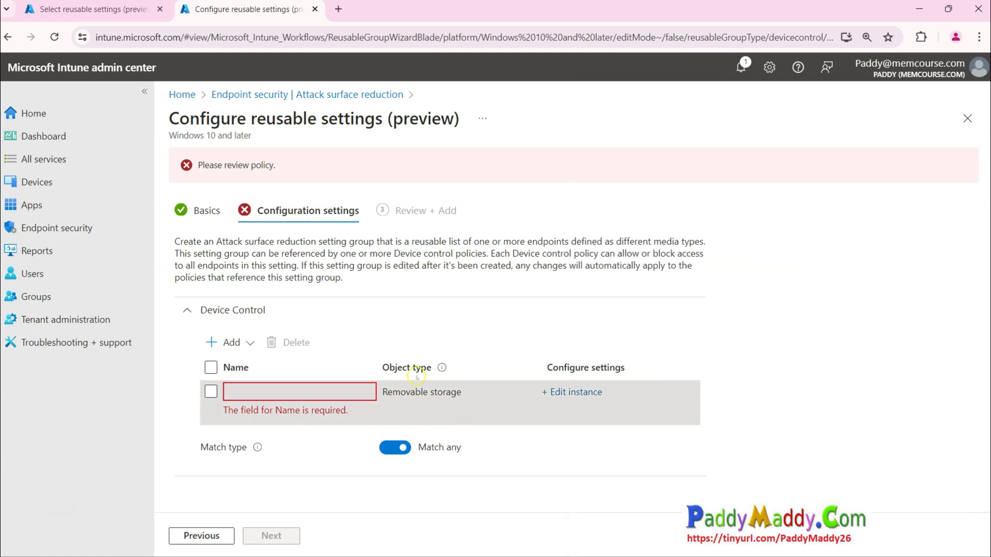
# Step: Back in the profile tab, close the reusable settings picker and edit the ID row's entry
pyautogui.click(135, 10)
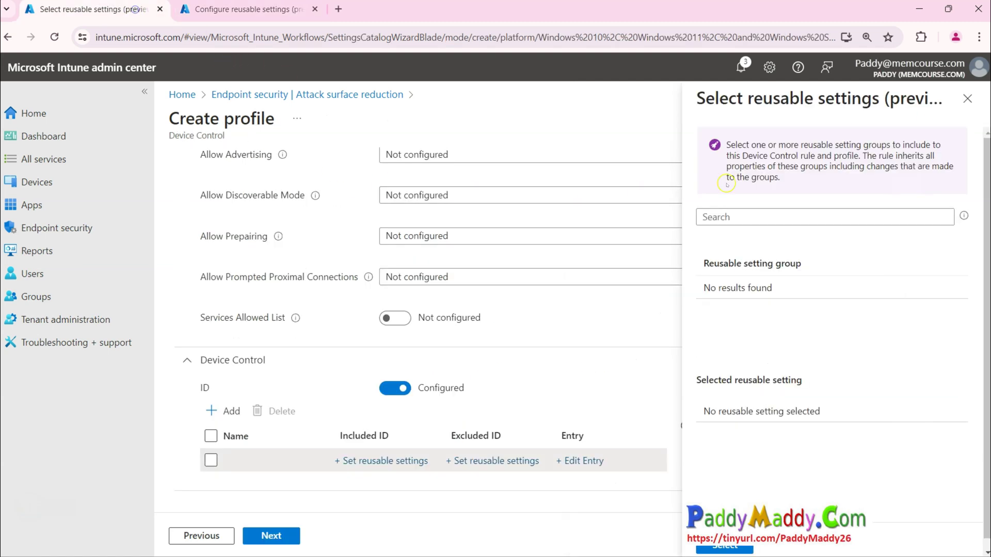
pyautogui.click(776, 218)
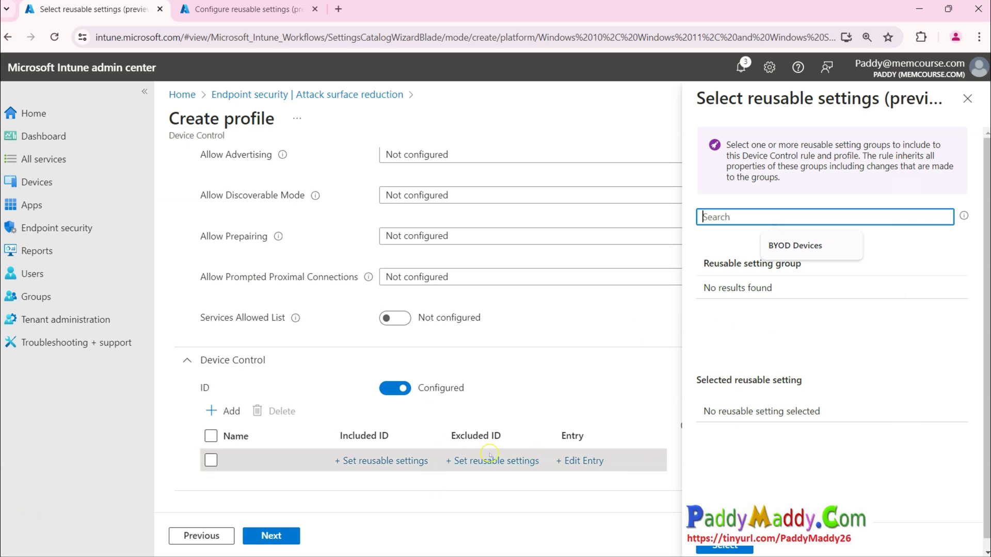
pyautogui.click(320, 461)
pyautogui.click(589, 460)
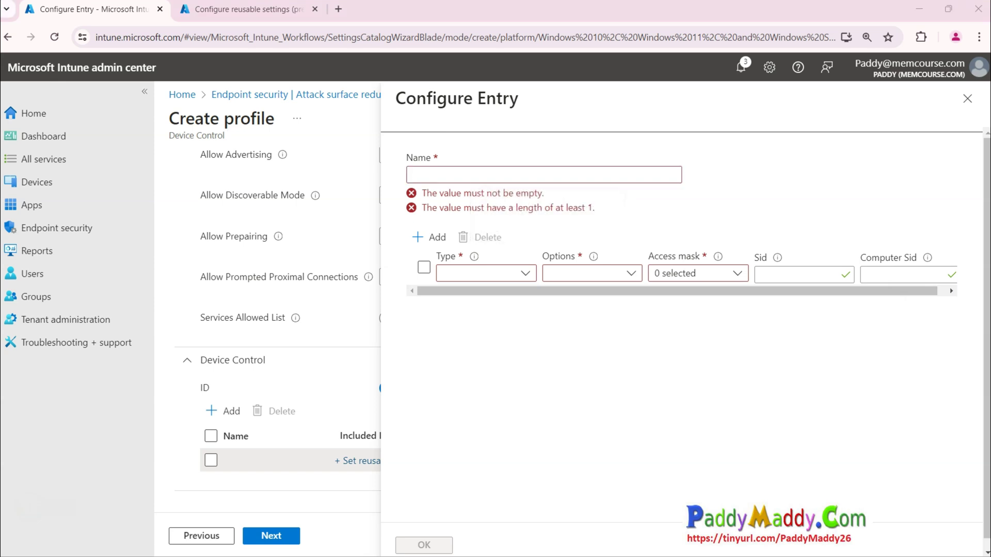
# Step: Fill in the entry name, set Type to Deny and Options to Disable
pyautogui.click(522, 174)
pyautogui.write('Test - USB Device Control - Block All USB Drives')
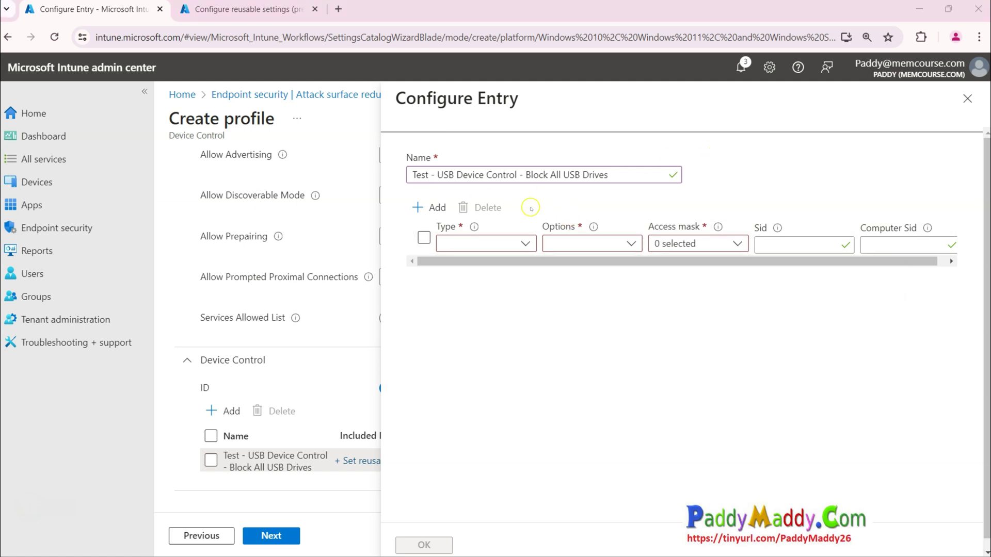
pyautogui.click(525, 244)
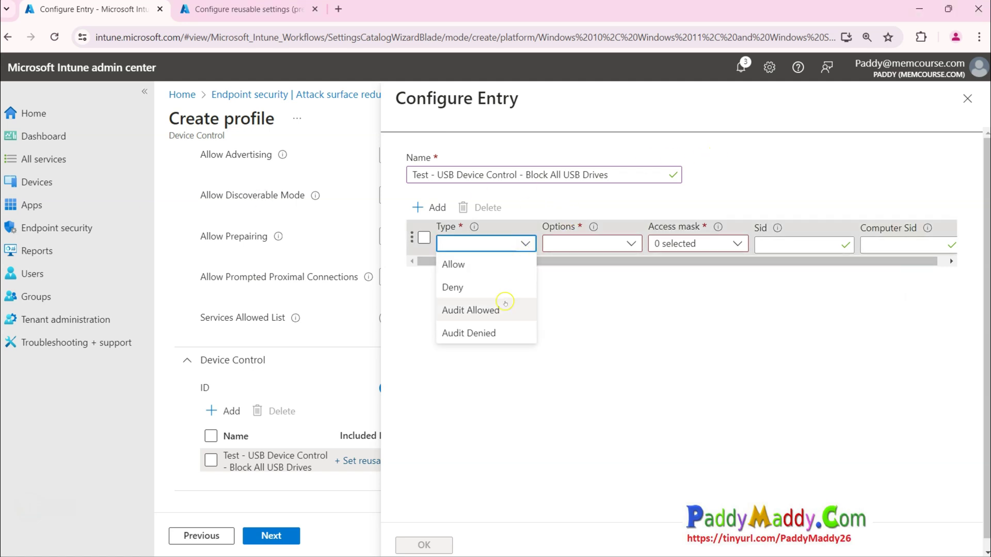
pyautogui.click(488, 288)
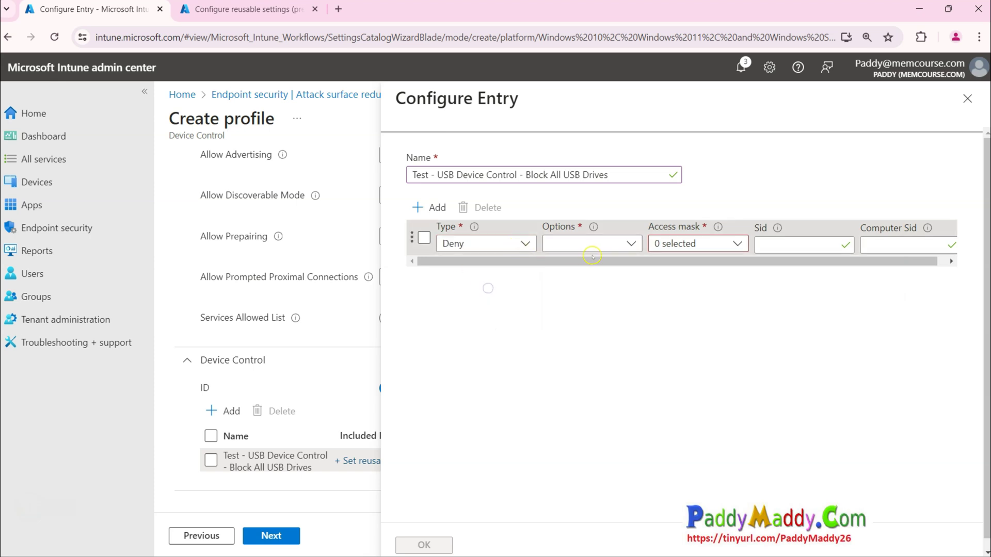
pyautogui.click(629, 245)
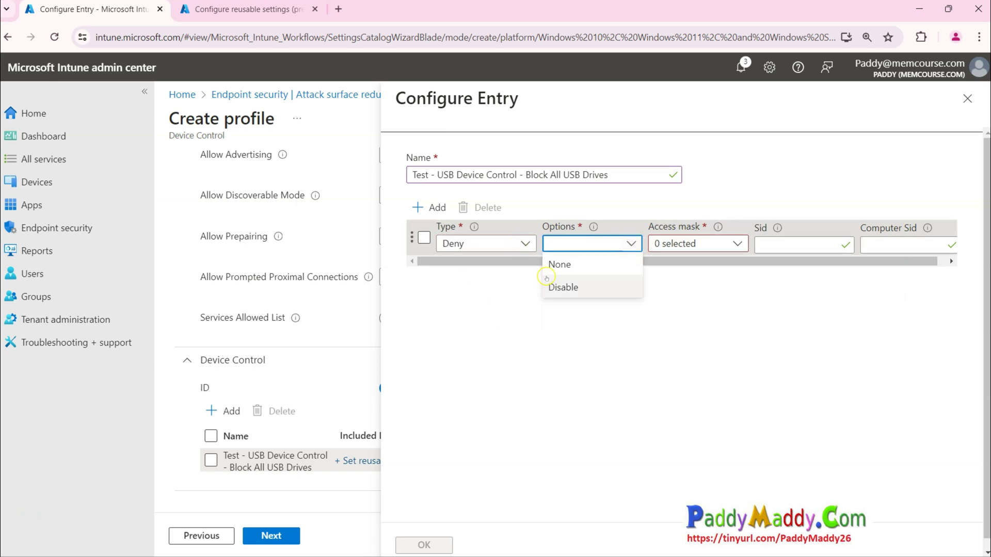
pyautogui.click(589, 288)
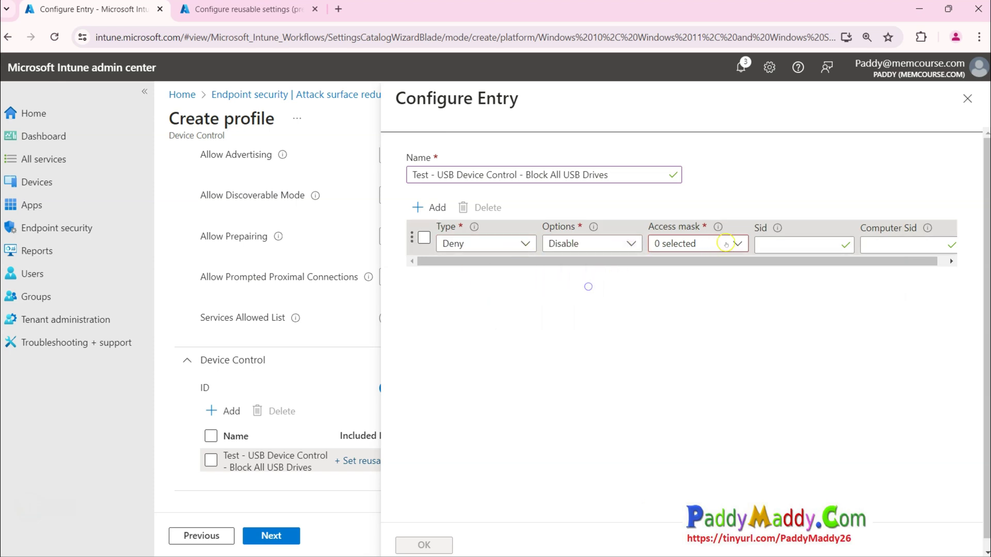
pyautogui.click(732, 242)
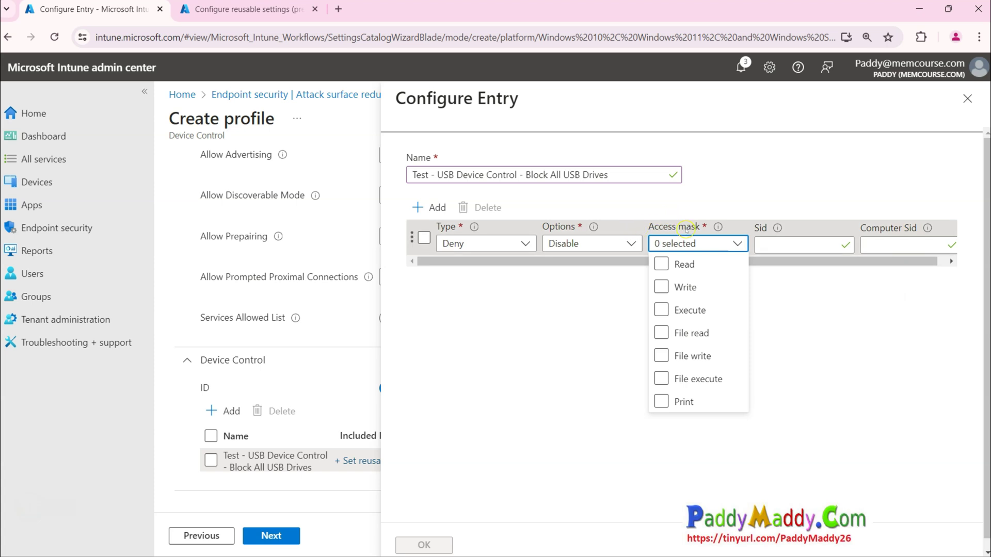
pyautogui.click(516, 258)
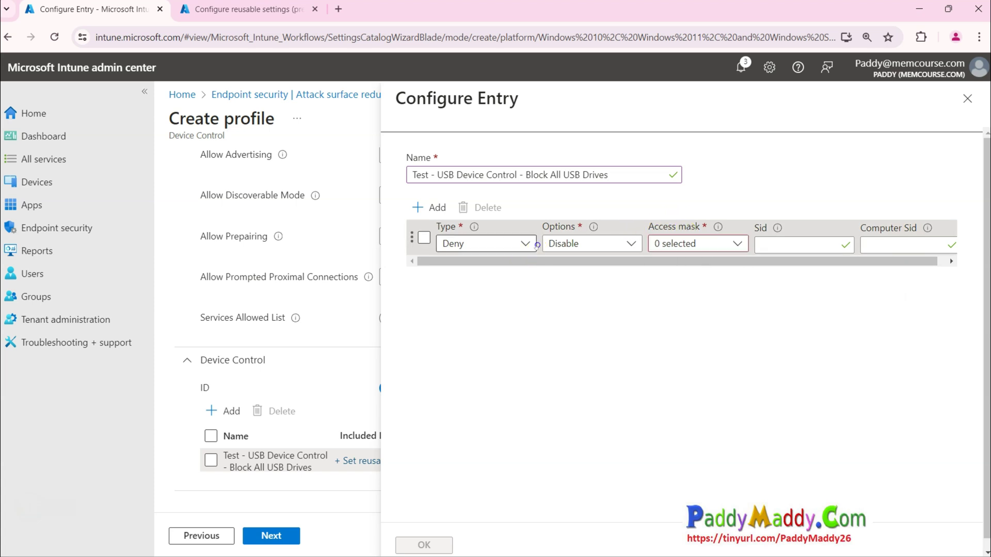
pyautogui.click(526, 243)
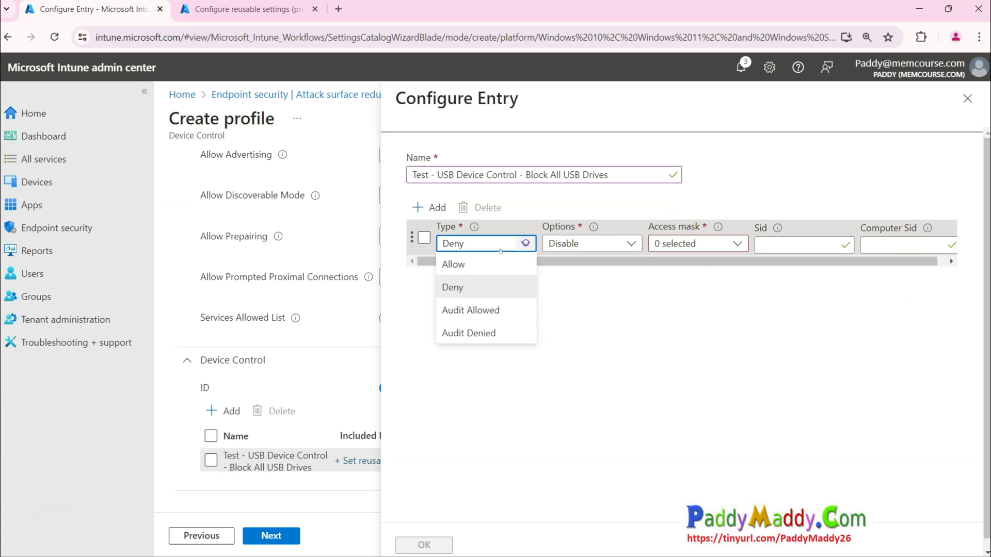
# Step: Keep Deny as the entry type and leave the Sid and Computer Sid fields empty
pyautogui.click(733, 243)
pyautogui.click(733, 244)
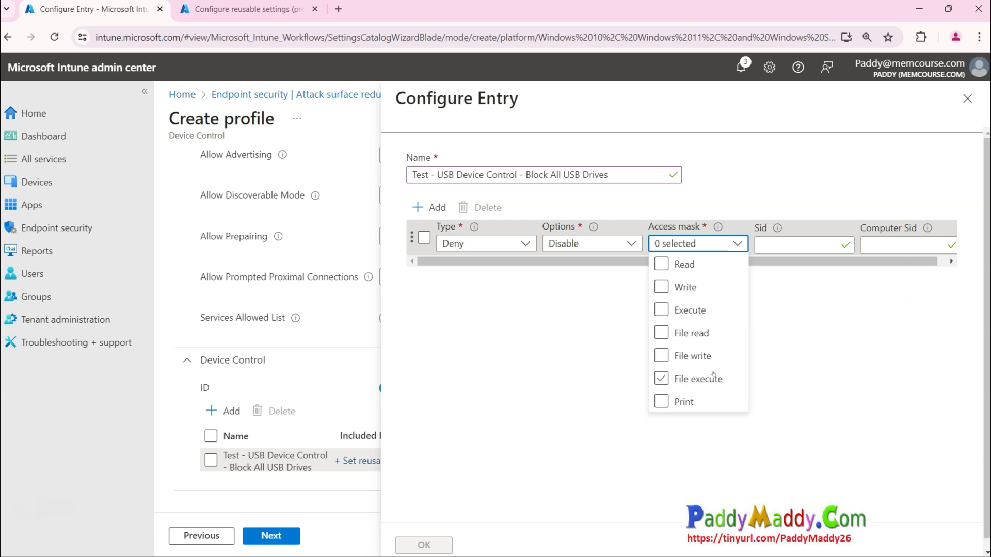
pyautogui.click(780, 246)
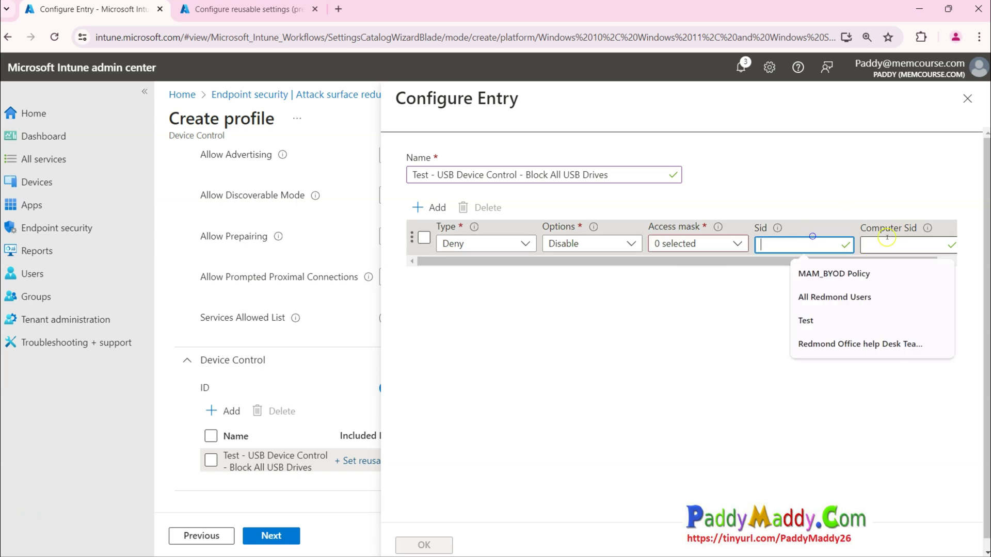
pyautogui.click(704, 458)
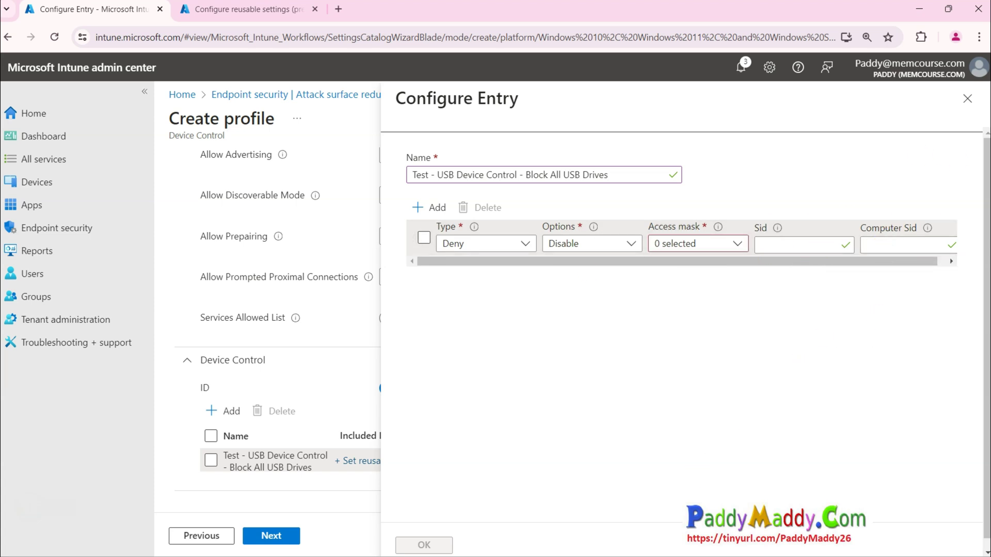
pyautogui.hscroll(1, 681, 261)
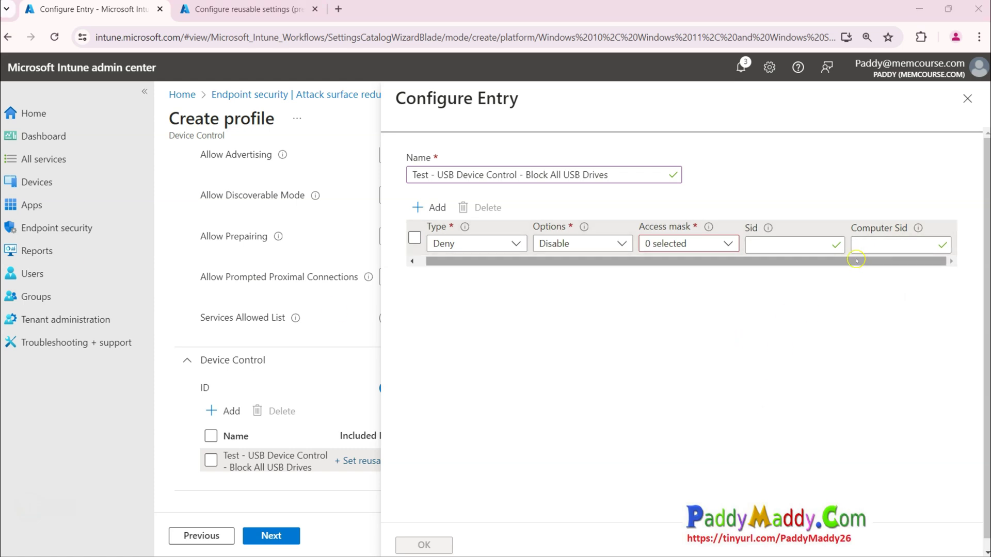
pyautogui.click(872, 249)
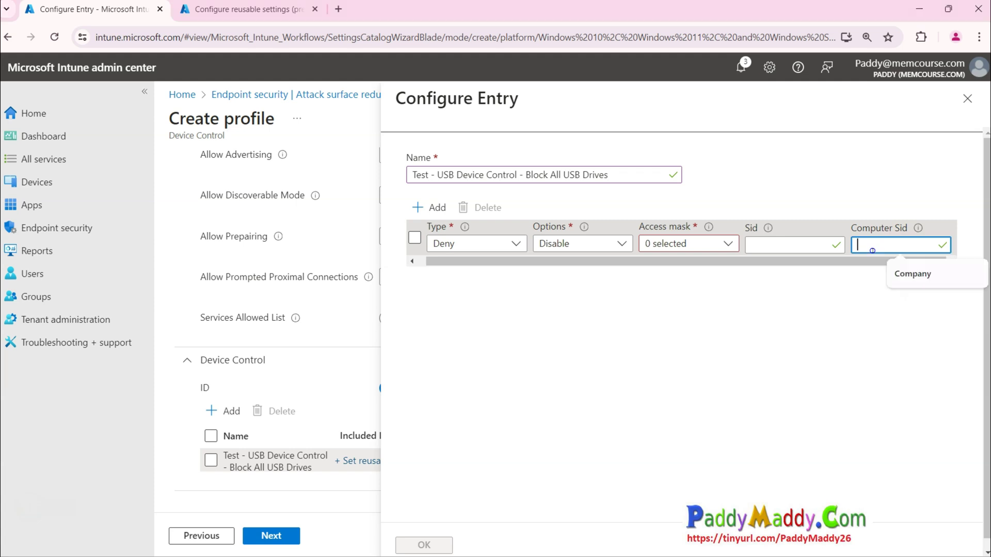
pyautogui.click(795, 245)
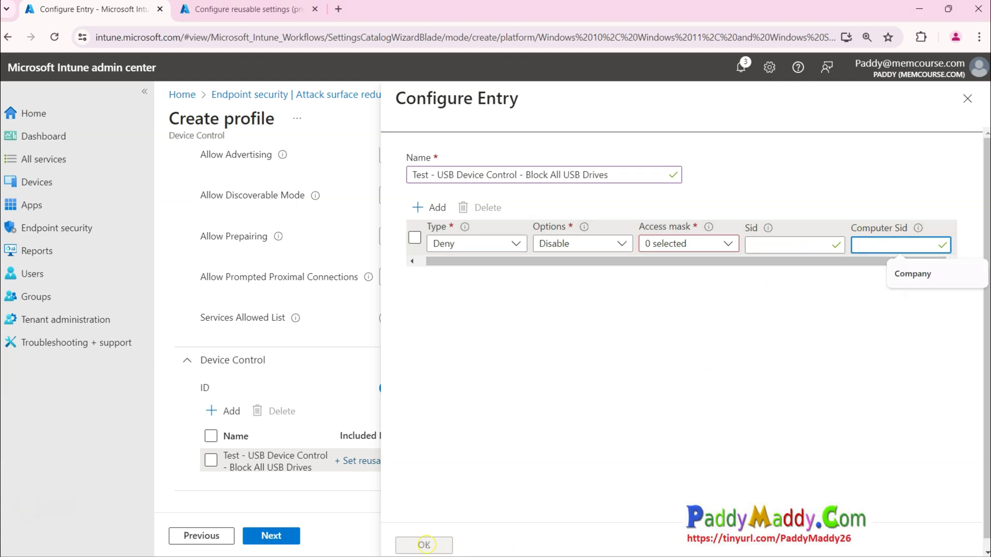
pyautogui.click(714, 377)
pyautogui.click(834, 256)
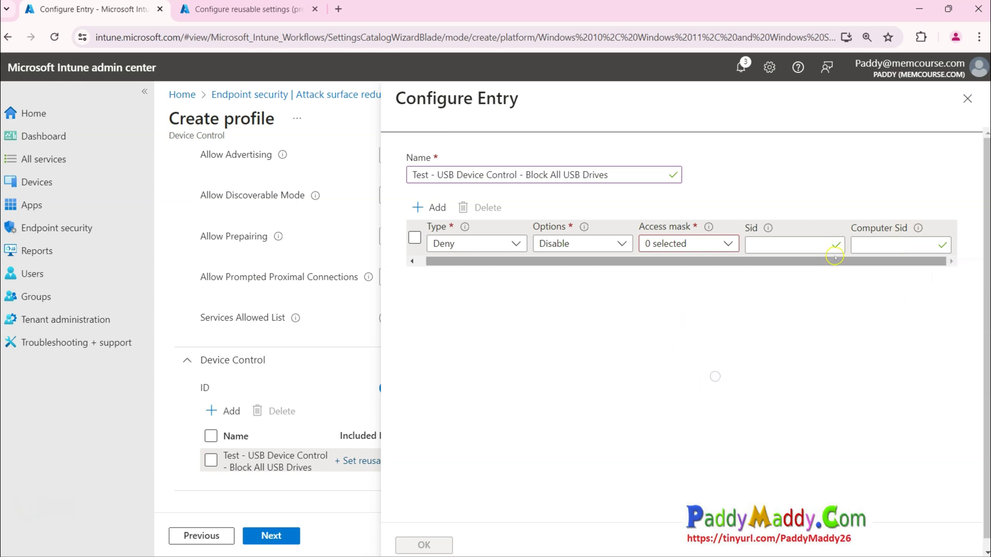
# Step: Check Read, Write, Execute, File read, File write, File execute and Print, then save the entry
pyautogui.click(725, 244)
pyautogui.click(670, 401)
pyautogui.click(654, 264)
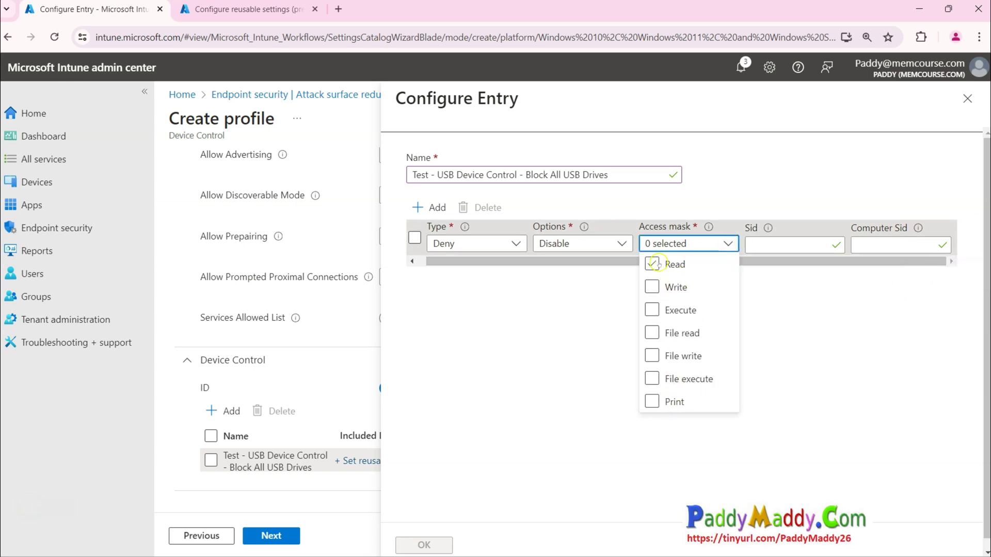
pyautogui.click(663, 244)
pyautogui.click(664, 245)
pyautogui.click(652, 287)
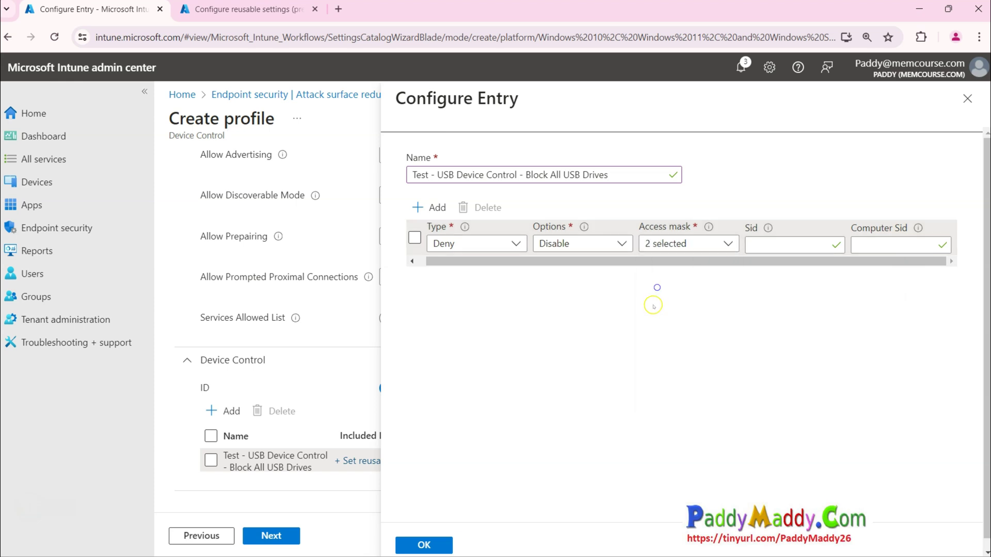
pyautogui.click(671, 244)
pyautogui.click(652, 311)
pyautogui.click(692, 244)
pyautogui.click(712, 248)
pyautogui.click(684, 335)
pyautogui.click(728, 247)
pyautogui.click(652, 356)
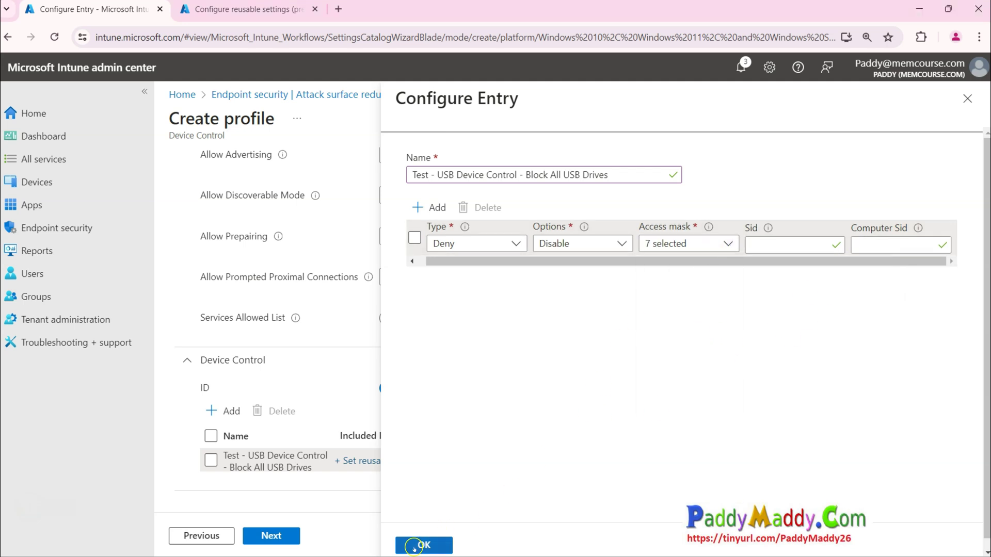
pyautogui.click(415, 546)
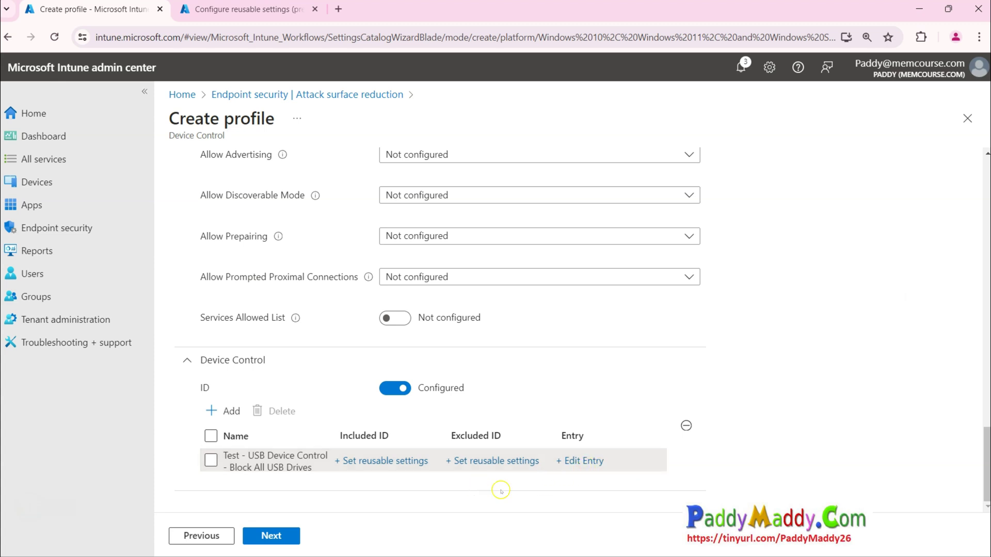
pyautogui.click(588, 461)
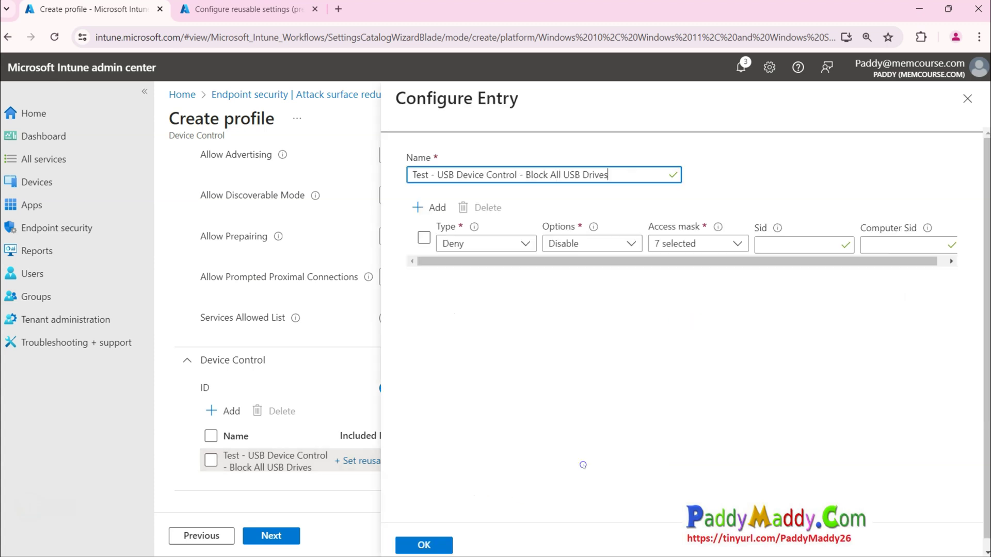
pyautogui.click(879, 251)
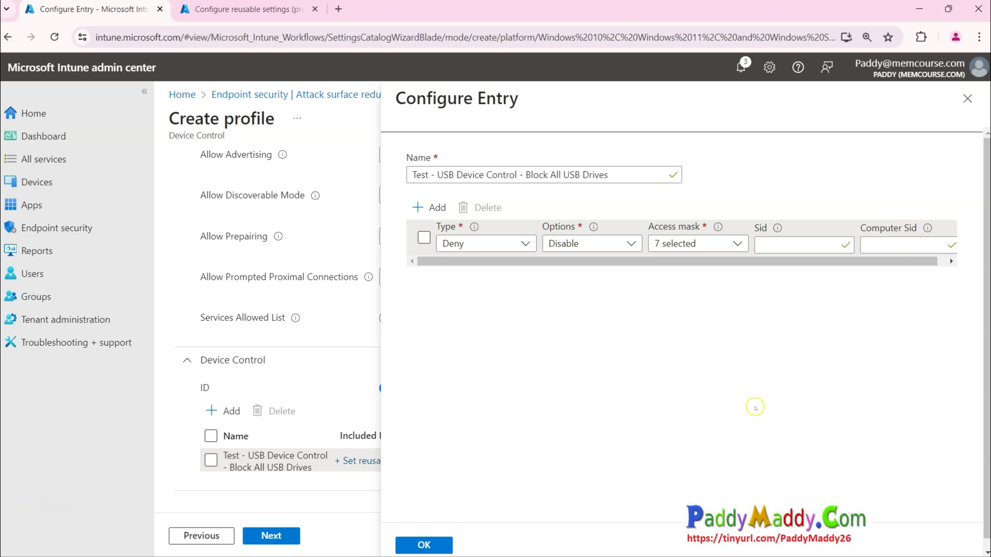
pyautogui.click(442, 545)
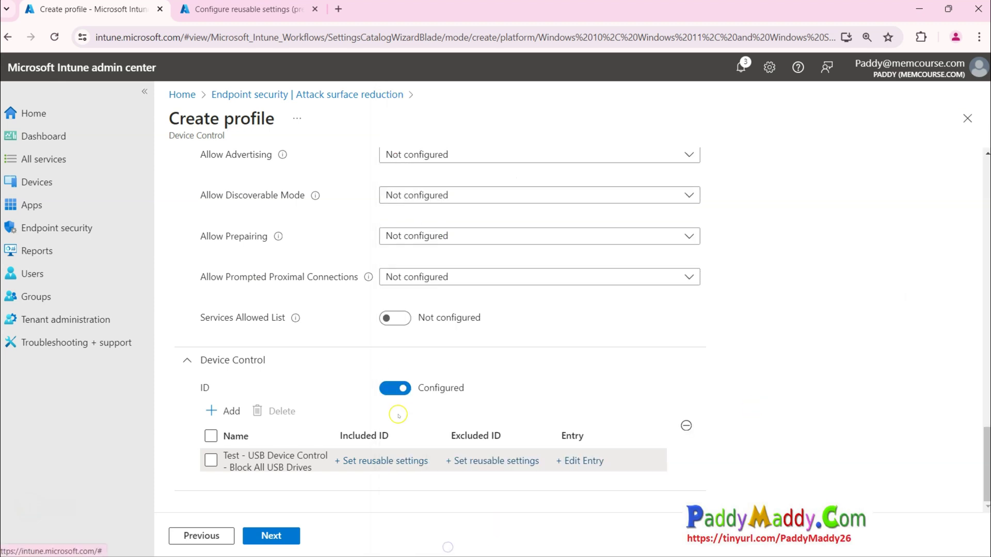
pyautogui.scroll(-5, 335, 239)
pyautogui.scroll(-5, 335, 239)
# Step: Skip scope tags, include the AccountsOnly group in assignments, and create the policy
pyautogui.click(281, 535)
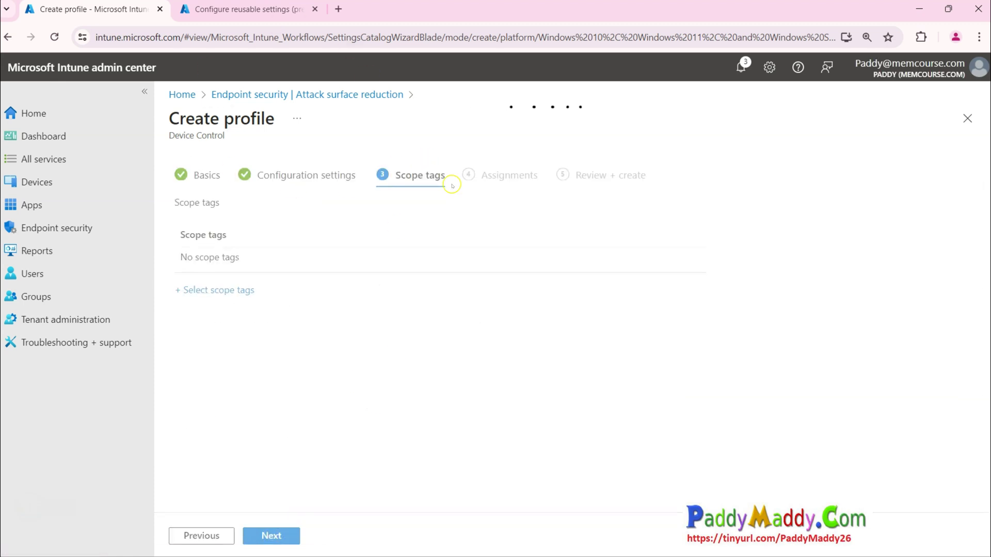
pyautogui.moveTo(481, 179); pyautogui.dragTo(536, 176)
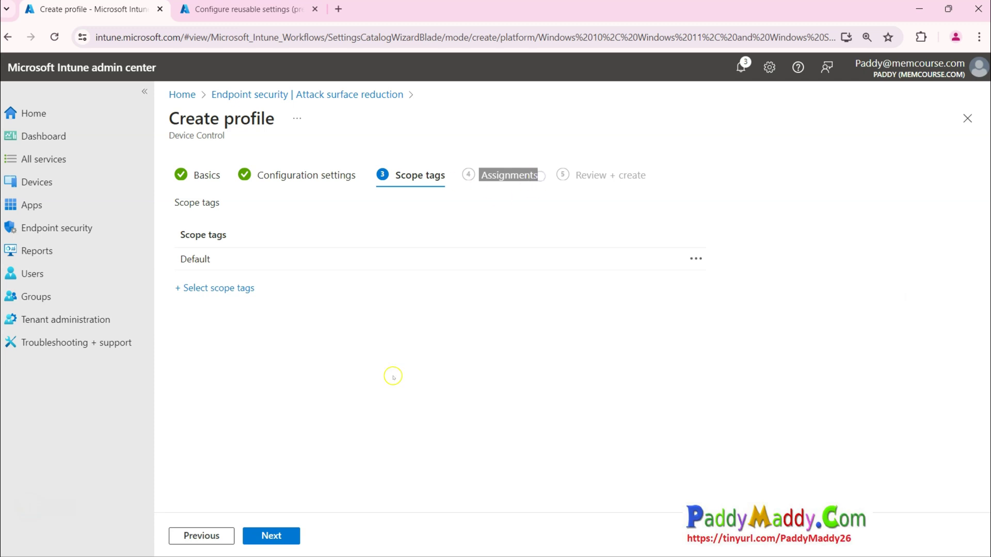
pyautogui.click(283, 536)
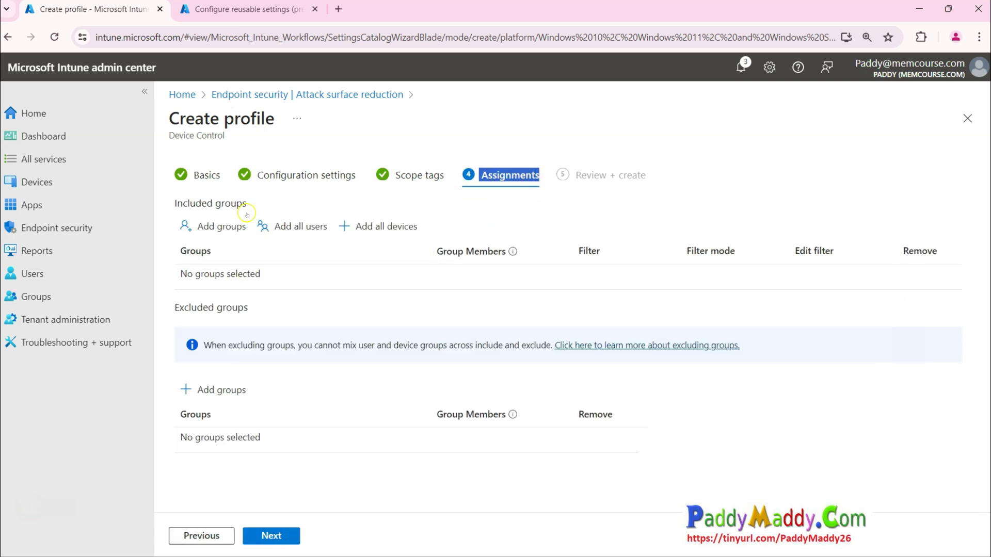
pyautogui.click(204, 227)
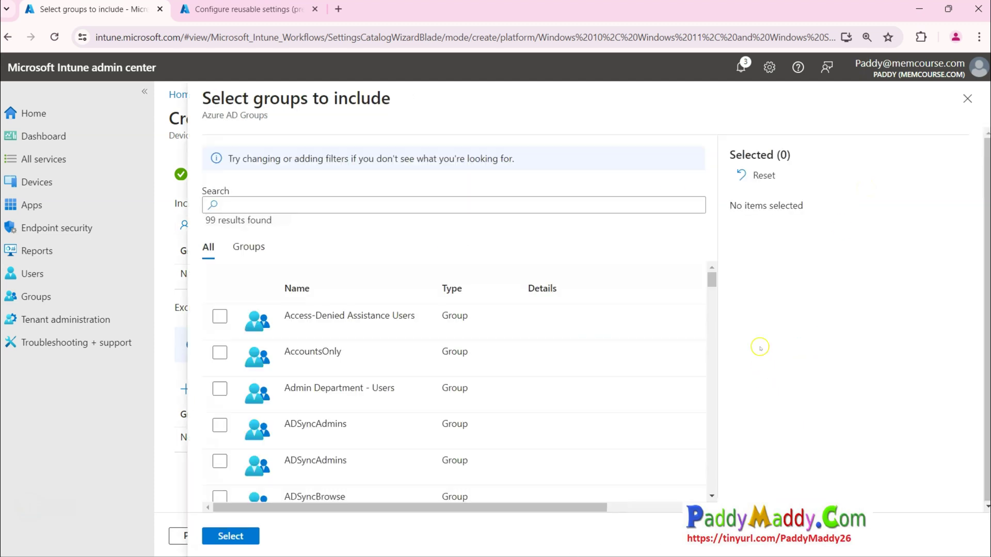
pyautogui.click(219, 355)
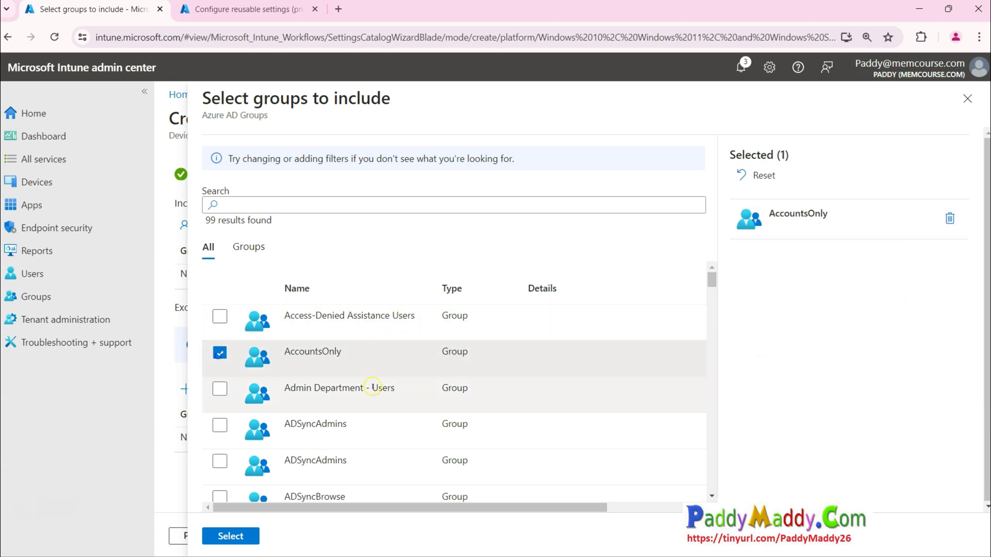
pyautogui.click(230, 541)
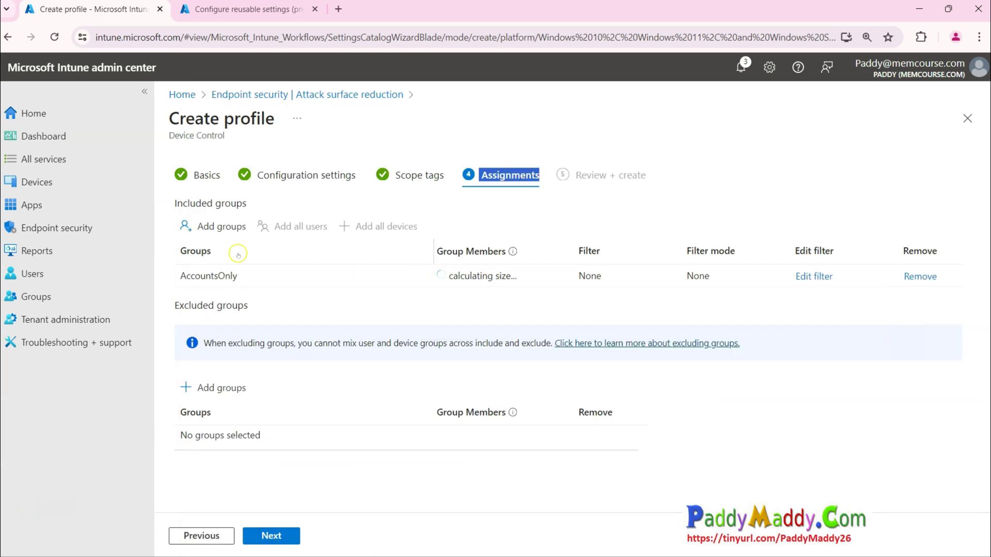
pyautogui.click(271, 536)
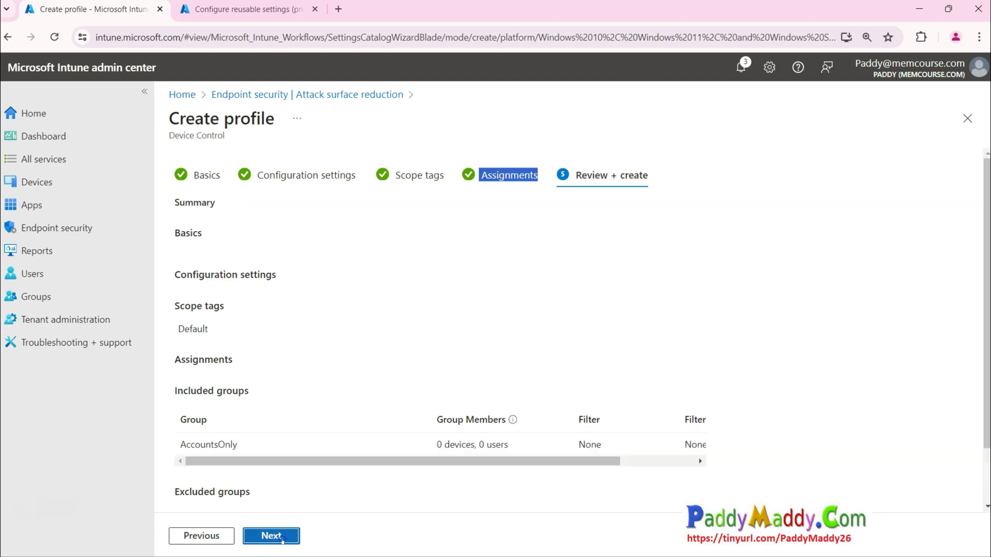
pyautogui.scroll(-5, 362, 439)
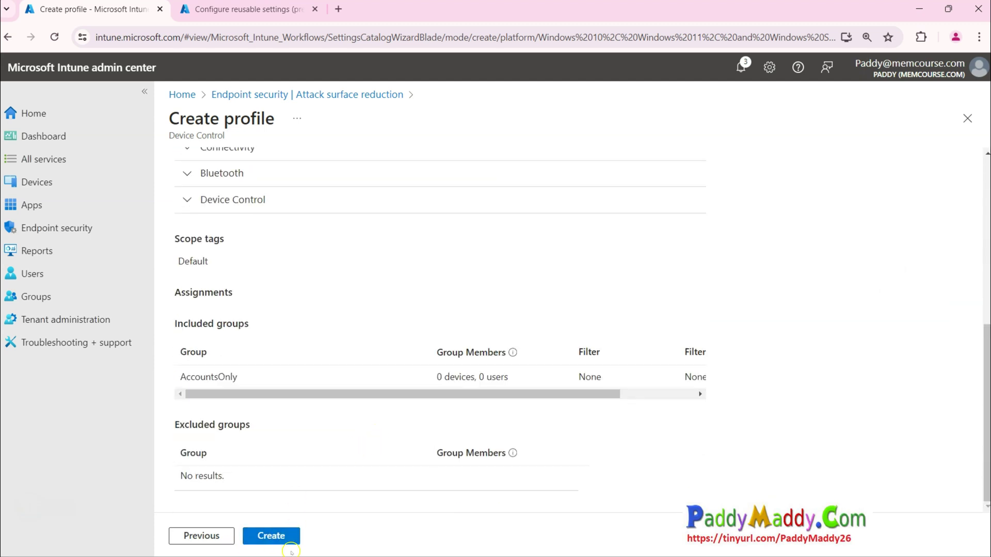
pyautogui.click(271, 536)
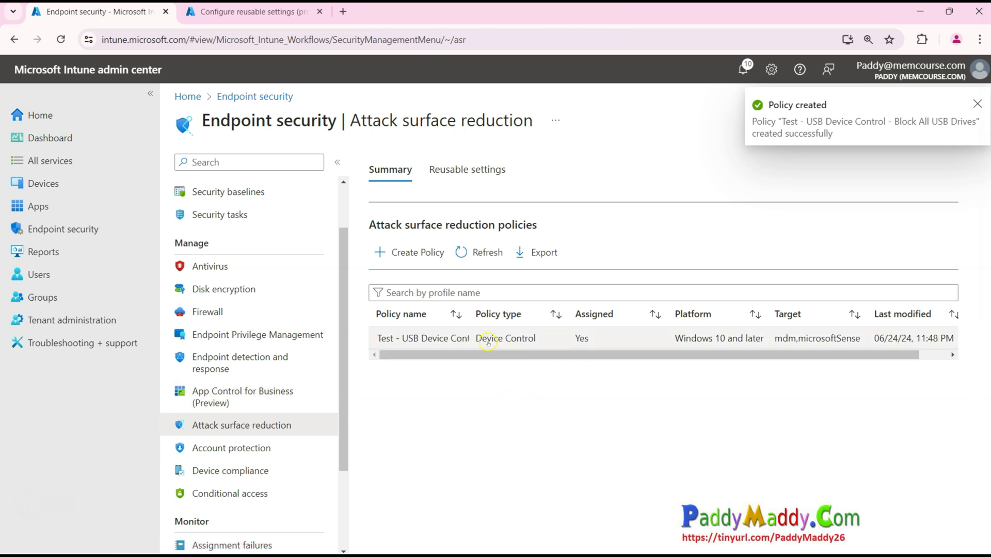
# Step: Open the Block All USB Drives settings and confirm its entry's access mask covers Read, Write and Execute
pyautogui.click(467, 338)
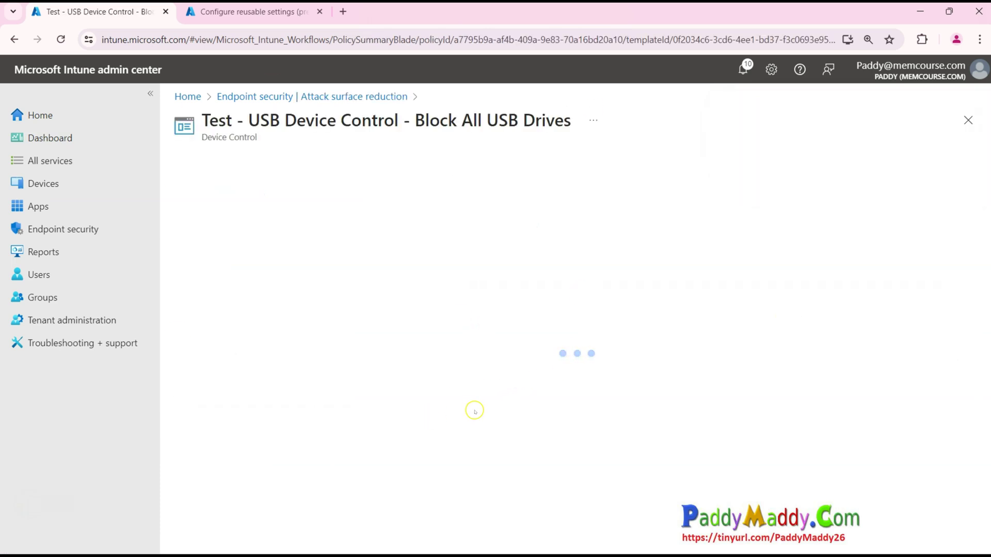
pyautogui.scroll(-5, 526, 397)
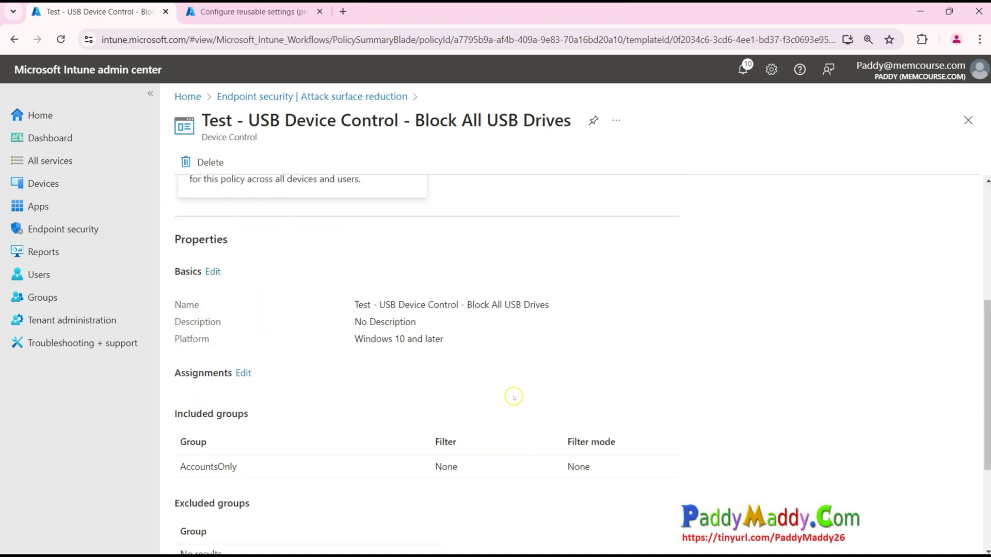
pyautogui.scroll(-3, 556, 398)
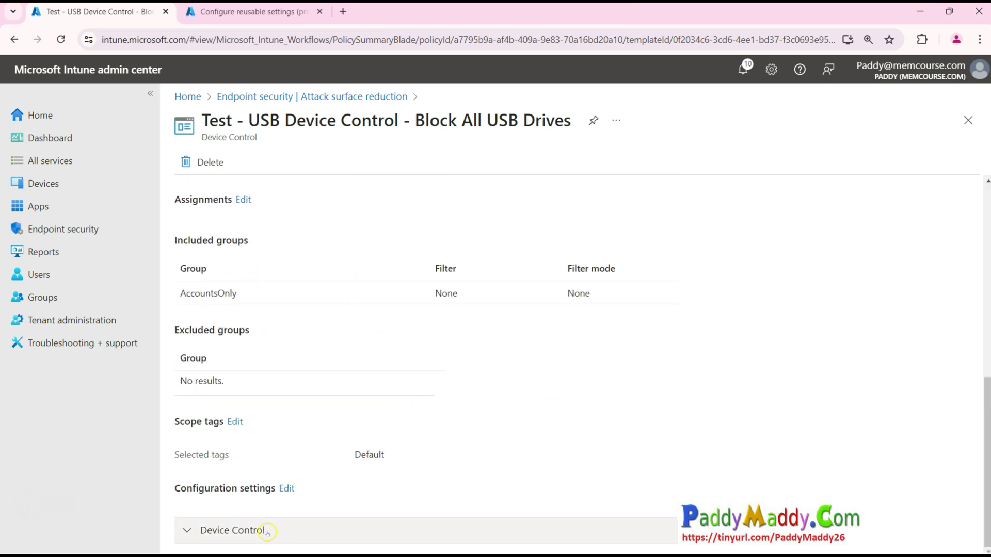
pyautogui.click(287, 488)
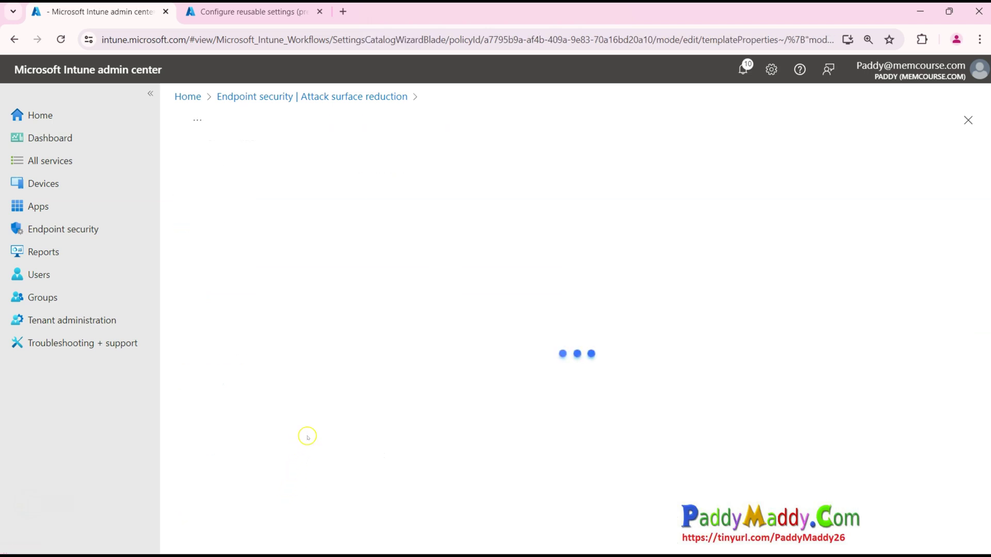
pyautogui.scroll(-15, 304, 392)
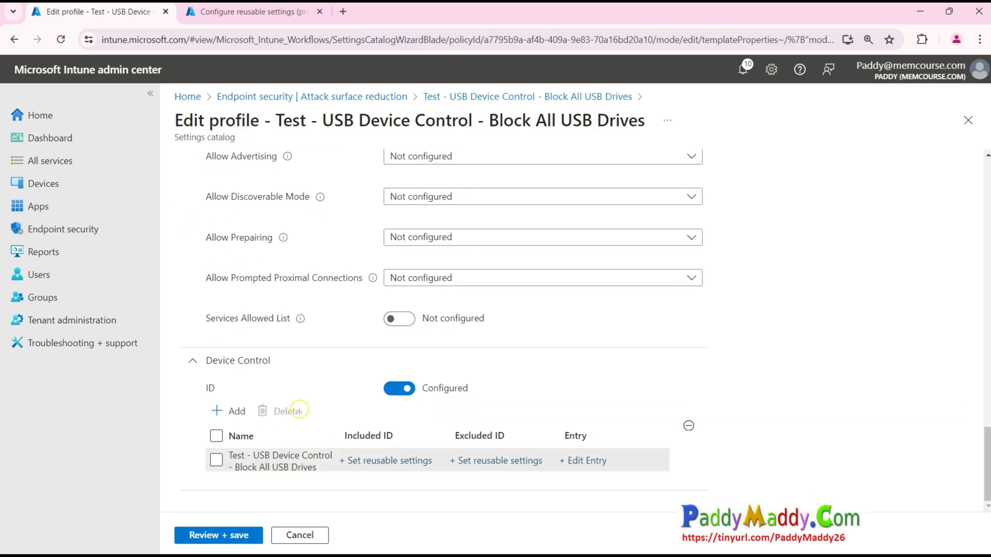
pyautogui.click(584, 460)
pyautogui.click(705, 245)
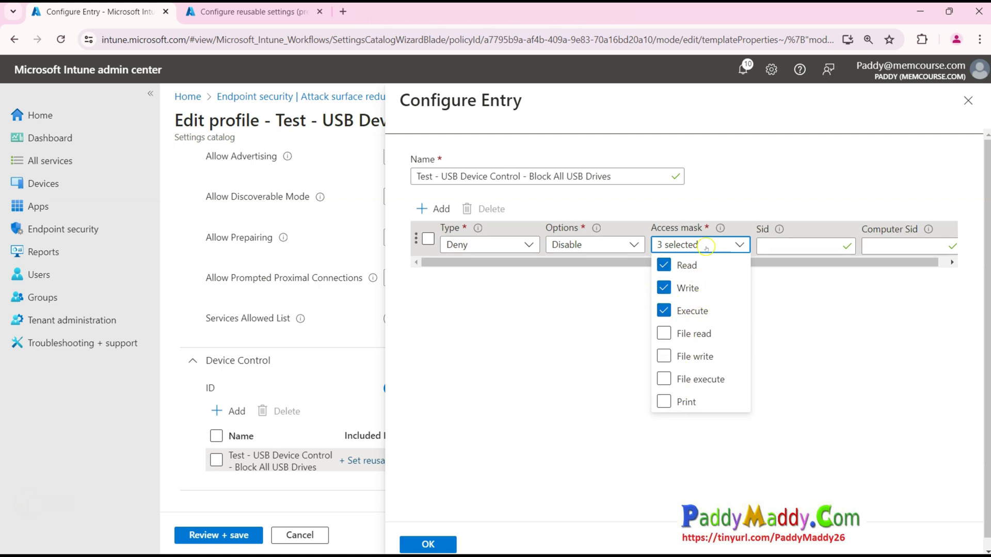
pyautogui.click(549, 467)
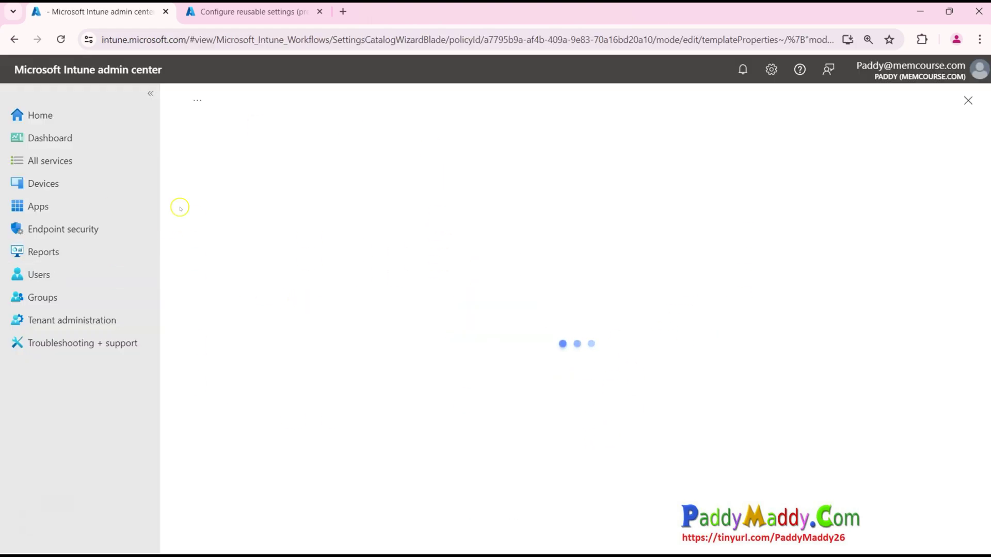
# Step: Return to the attack surface reduction policy list and widen the policy name column
pyautogui.click(70, 229)
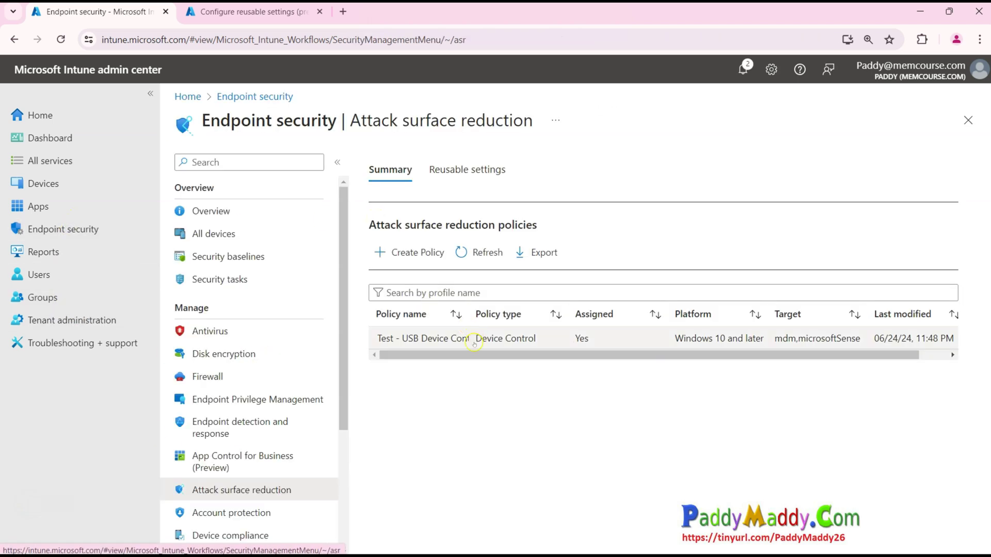
pyautogui.moveTo(470, 354); pyautogui.dragTo(802, 356)
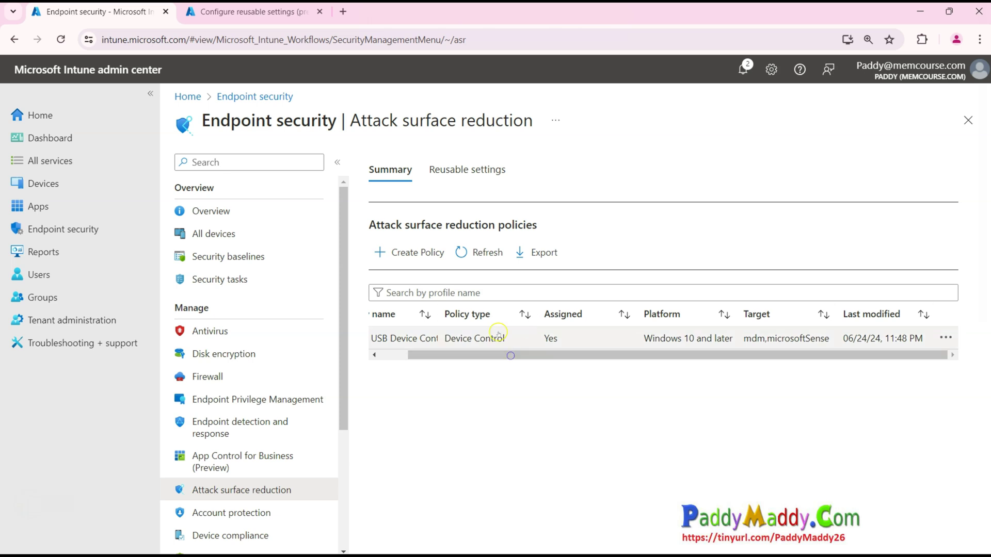
pyautogui.moveTo(467, 355); pyautogui.dragTo(439, 355)
pyautogui.moveTo(471, 317); pyautogui.dragTo(606, 316)
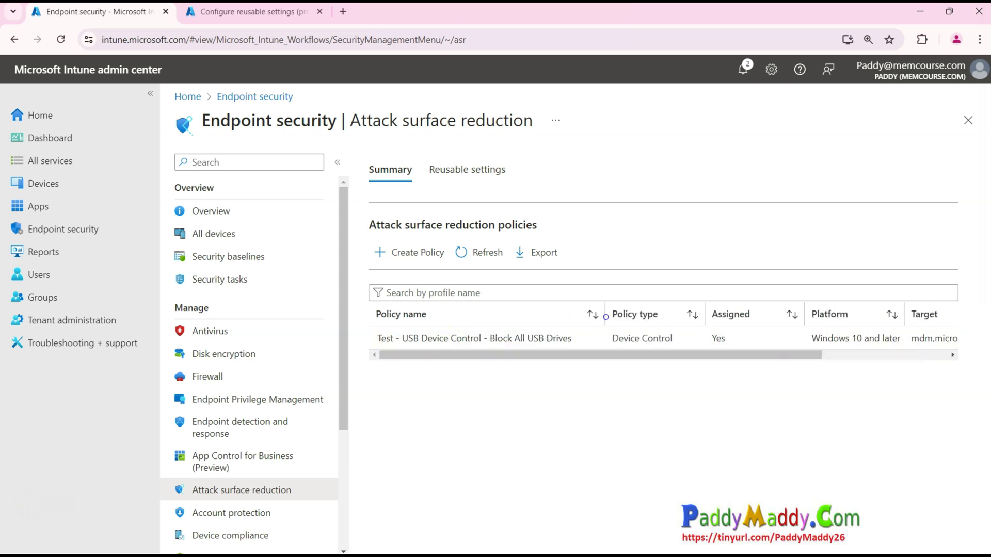
# Step: Create a Windows 10, Windows 11, and Windows Server Device Control policy named '... - Allow all USB'
pyautogui.click(418, 252)
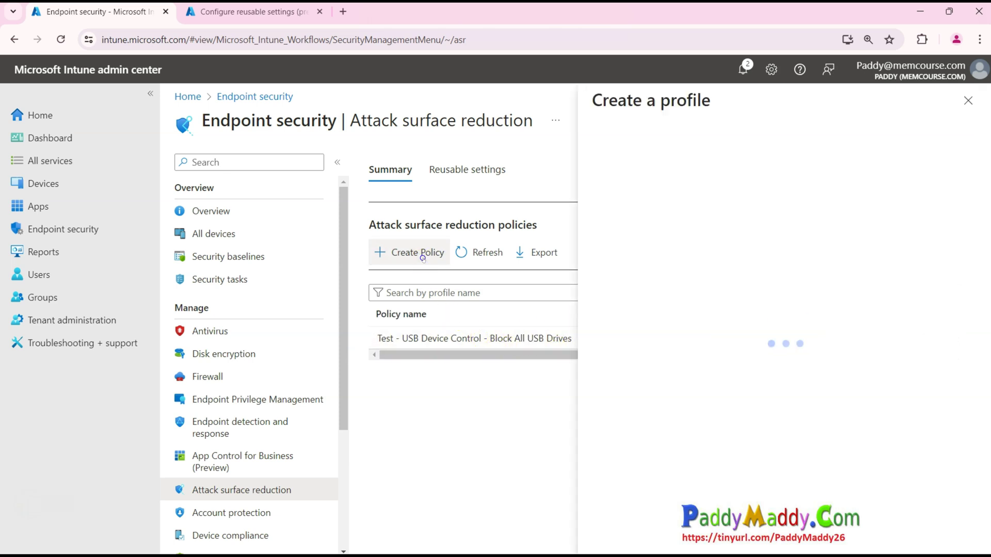
pyautogui.click(702, 179)
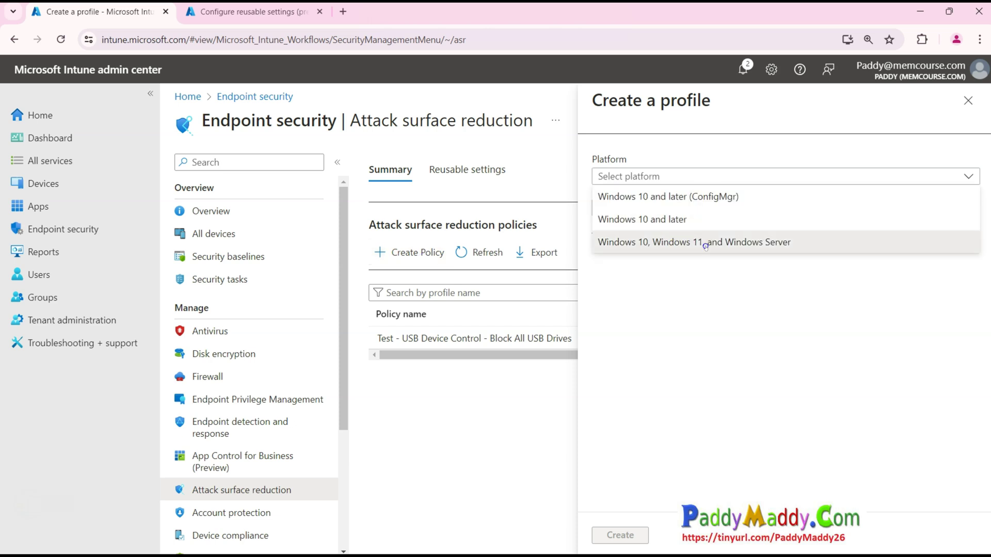
pyautogui.click(644, 241)
pyautogui.click(653, 207)
pyautogui.click(645, 251)
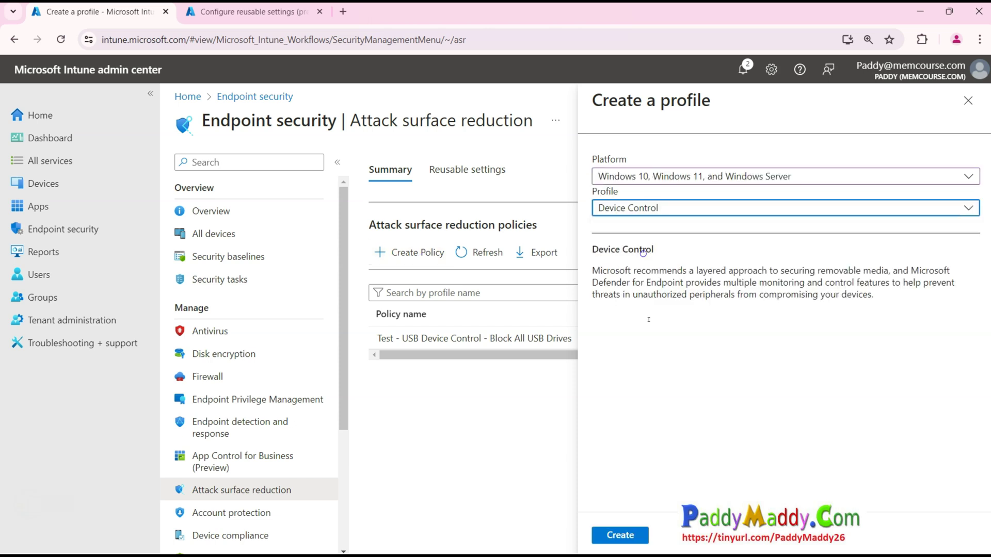
pyautogui.click(621, 536)
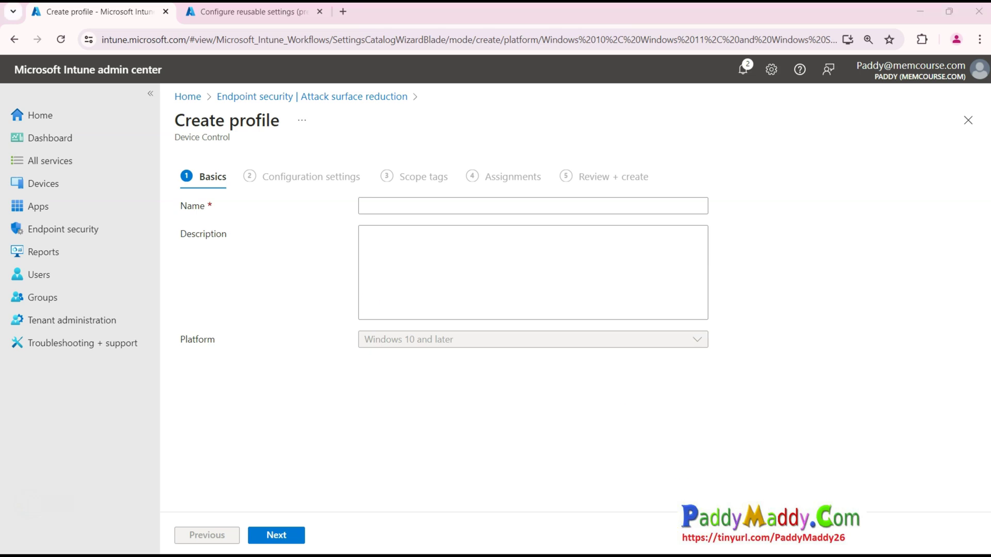
pyautogui.click(407, 211)
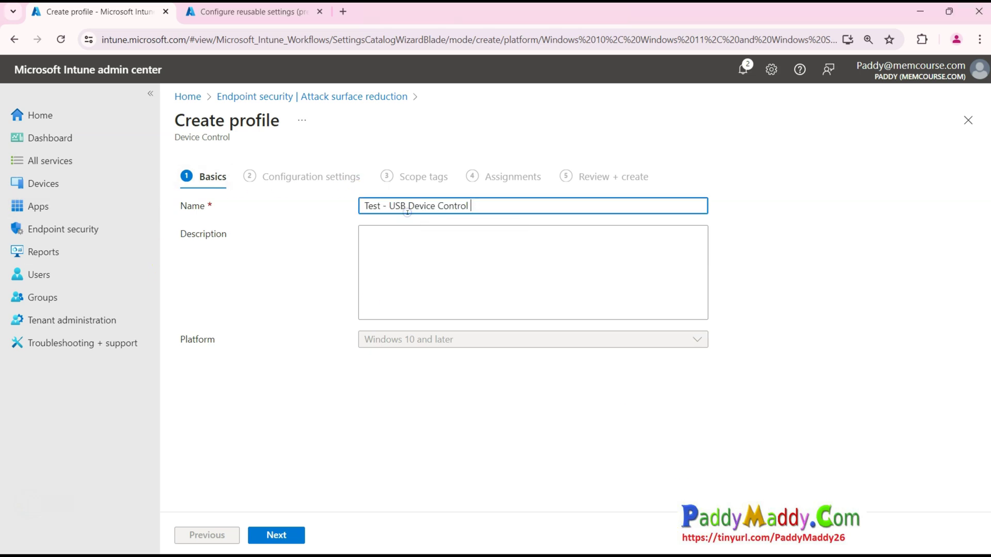
pyautogui.write('- Allow all USB')
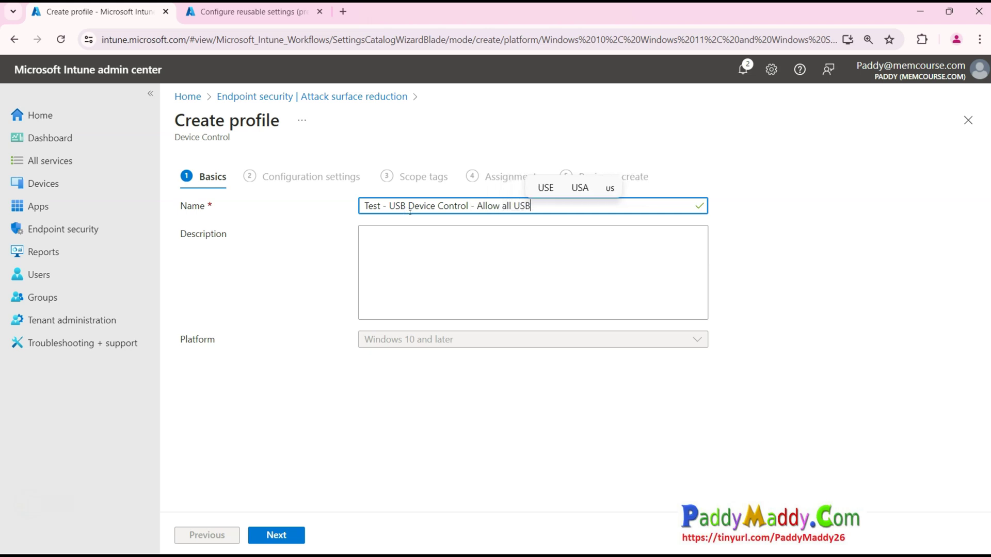
# Step: Add a device control entry named 'Allow' with type Allow and options None
pyautogui.click(276, 536)
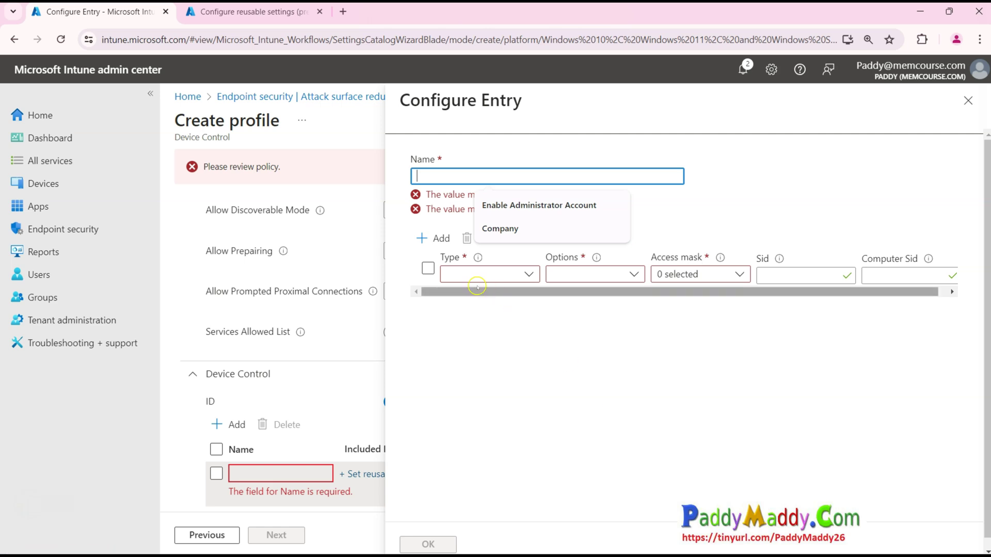
pyautogui.write('Allow')
pyautogui.click(488, 244)
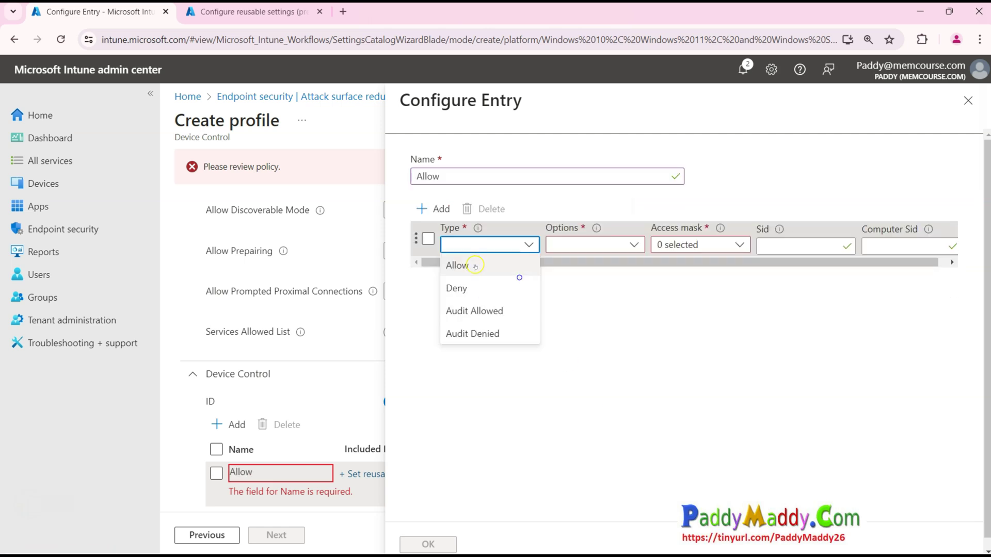
pyautogui.click(458, 265)
pyautogui.click(593, 245)
pyautogui.click(597, 265)
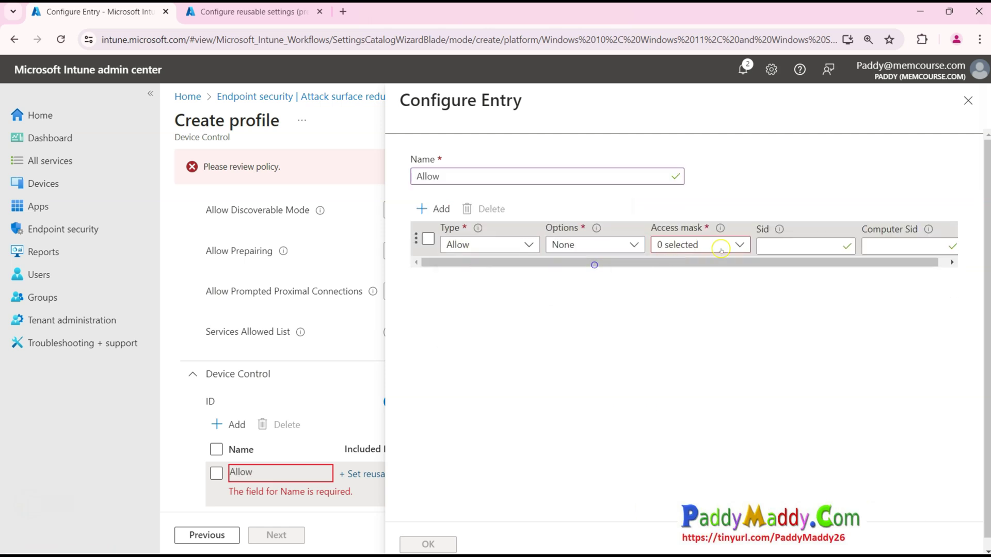
# Step: Give the Allow entry Read, Write and Execute access and save it
pyautogui.click(722, 245)
pyautogui.click(683, 265)
pyautogui.click(684, 281)
pyautogui.click(684, 252)
pyautogui.click(679, 288)
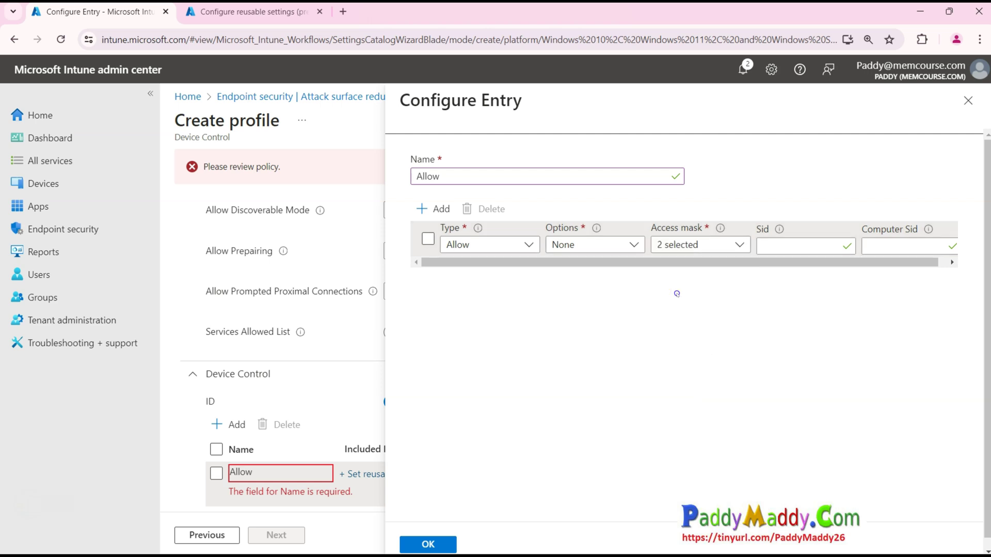
pyautogui.click(688, 245)
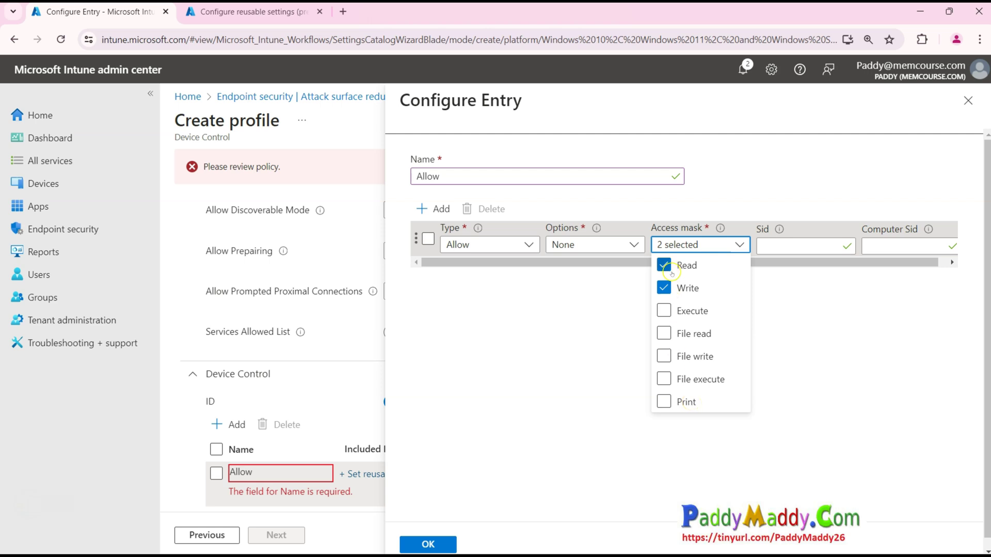
pyautogui.click(686, 310)
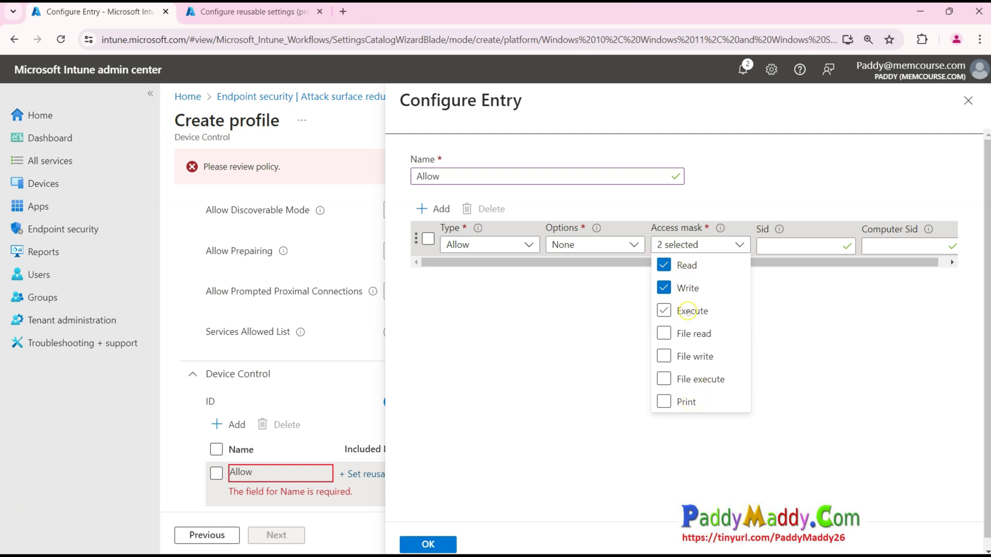
pyautogui.click(428, 545)
# Step: Keep default scope tags, skip group assignment, and create the Allow all USB policy
pyautogui.click(289, 535)
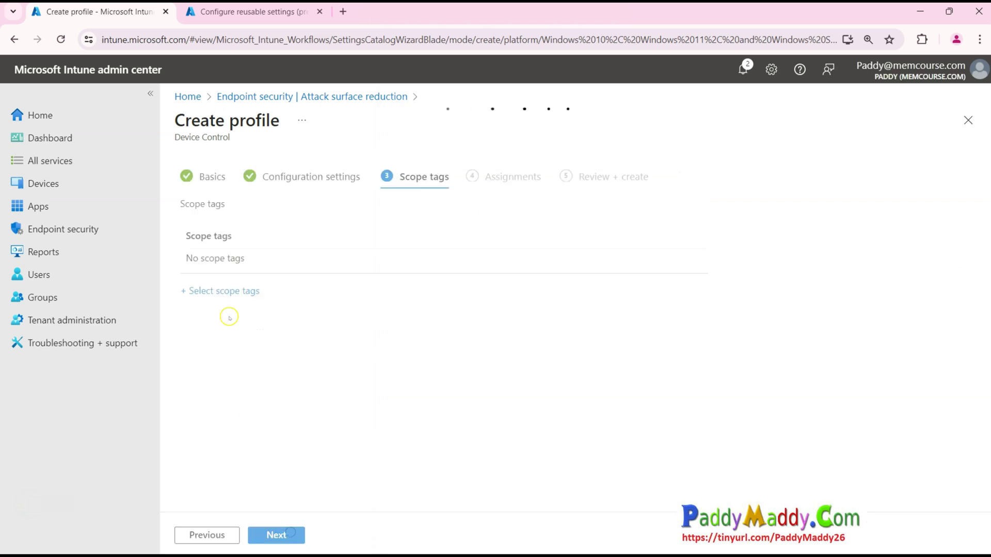
pyautogui.click(278, 535)
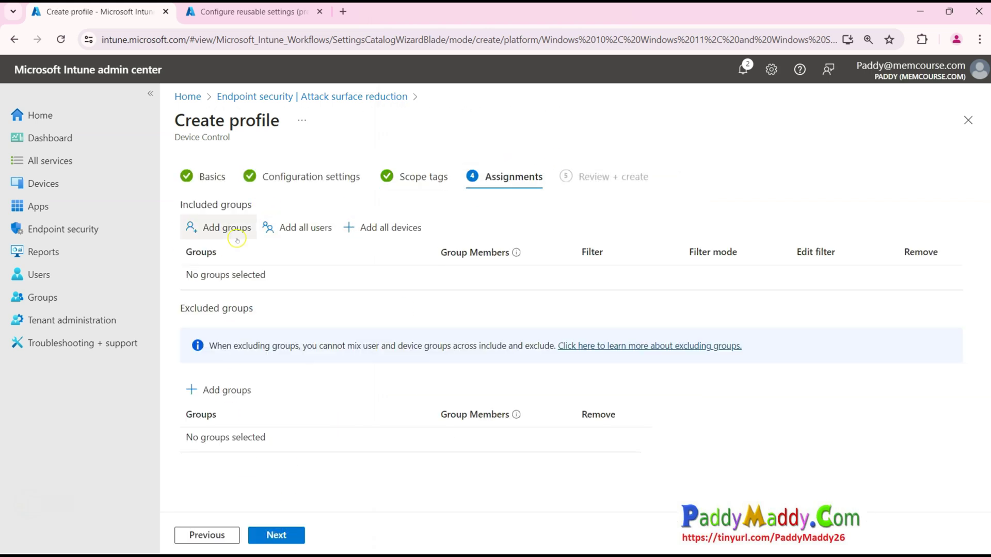
pyautogui.click(277, 534)
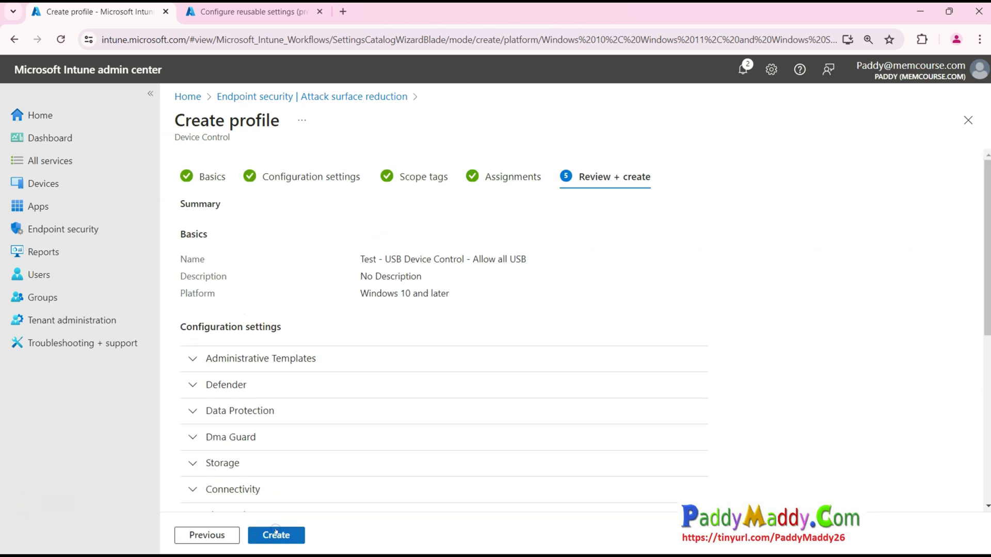
pyautogui.click(276, 535)
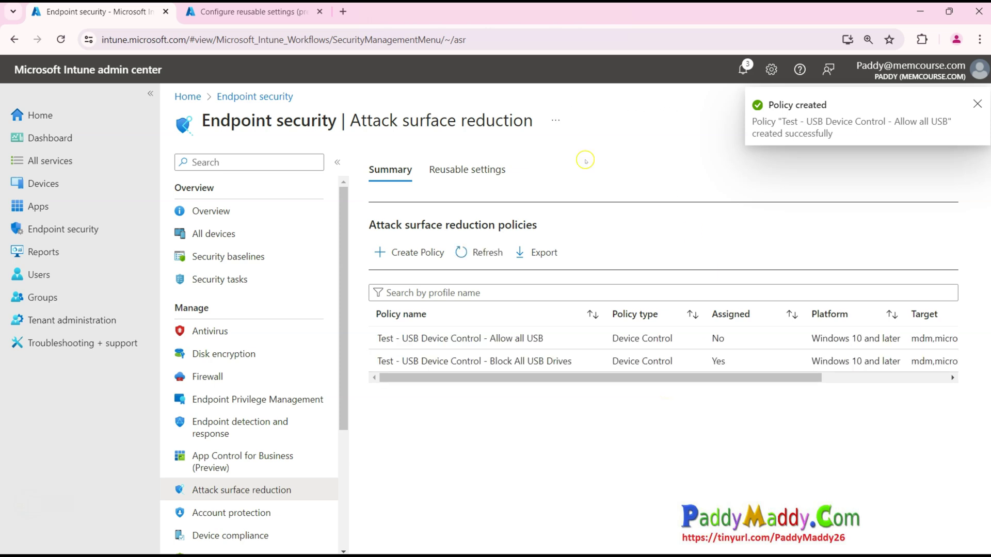
pyautogui.click(490, 169)
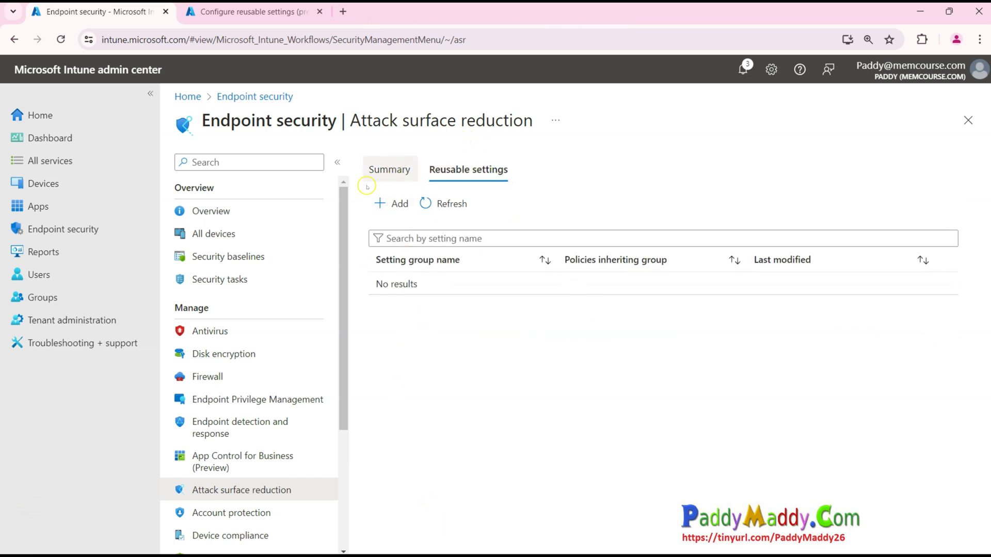
pyautogui.click(385, 161)
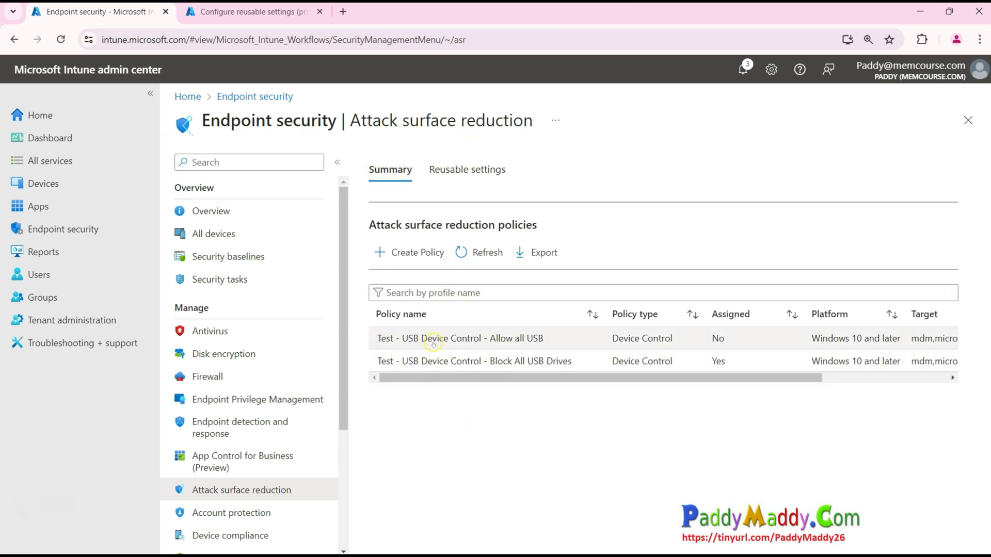